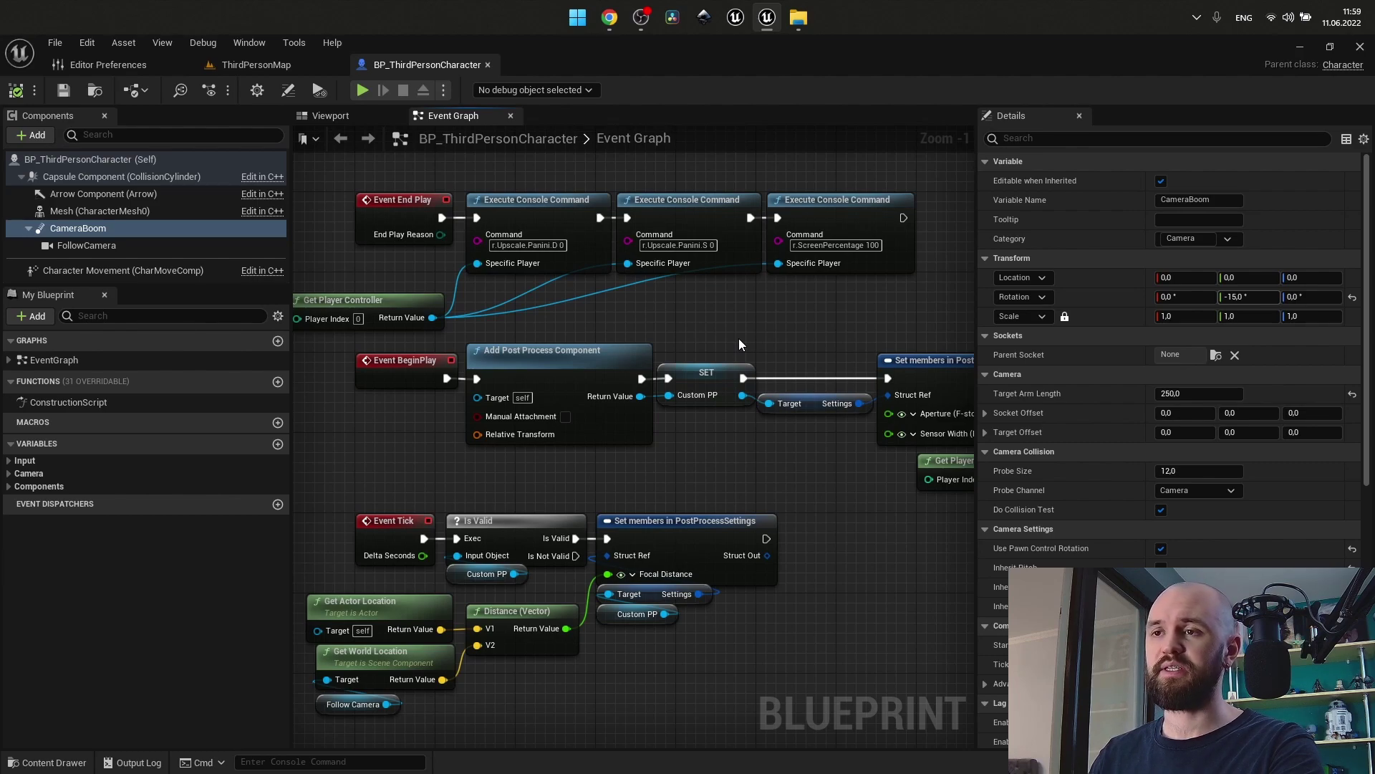
# Switch to Chrome and look through the fisheye lens projection images in the Wikipedia article, from the circular to the circumscribed figure and on
pyautogui.click(608, 17)
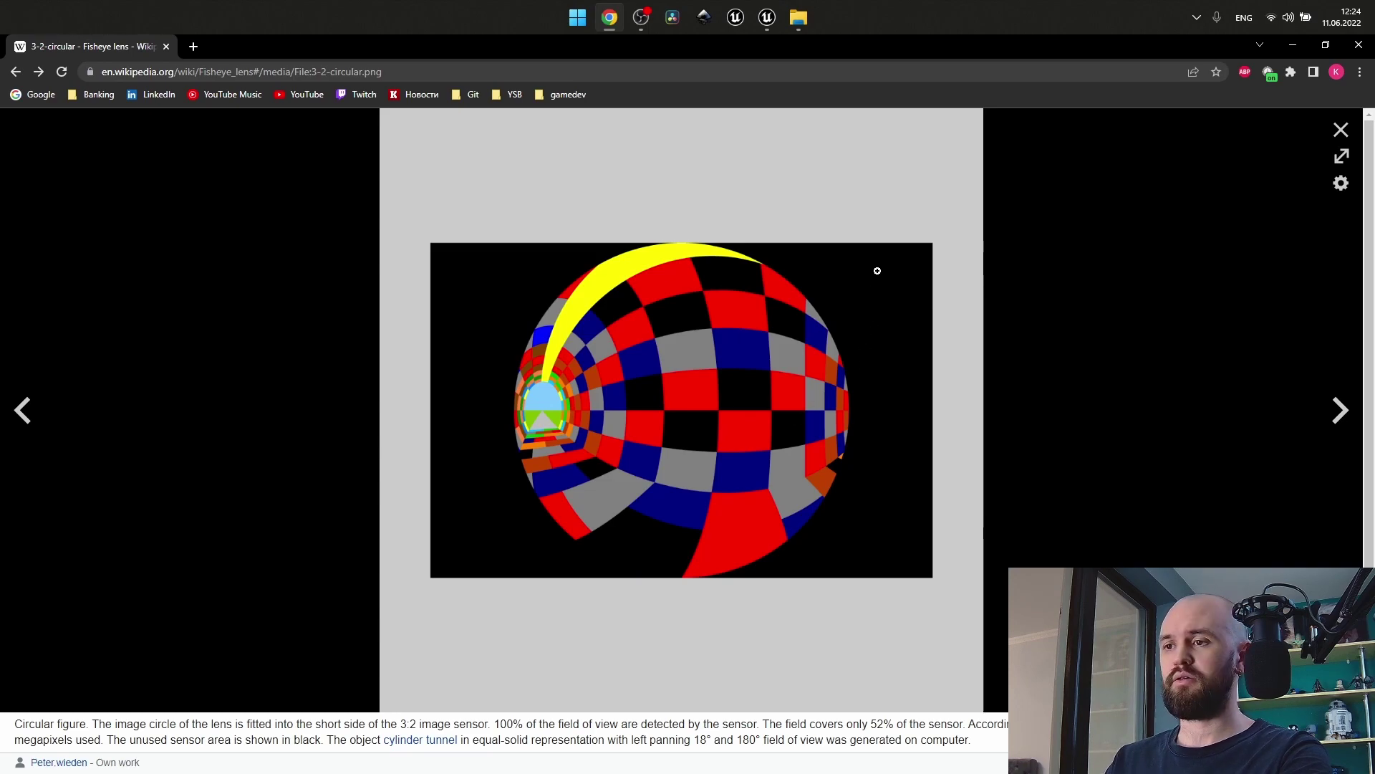
pyautogui.click(1344, 414)
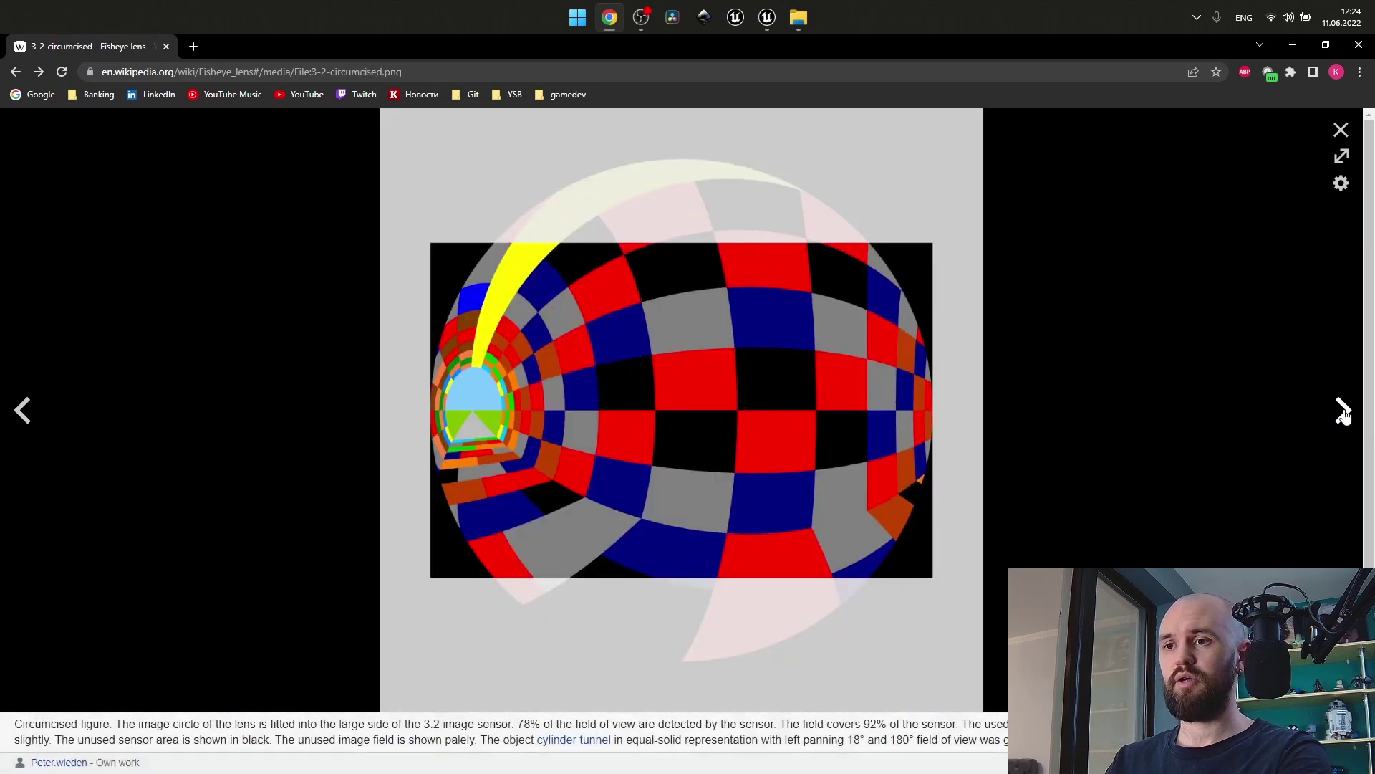
pyautogui.click(1344, 414)
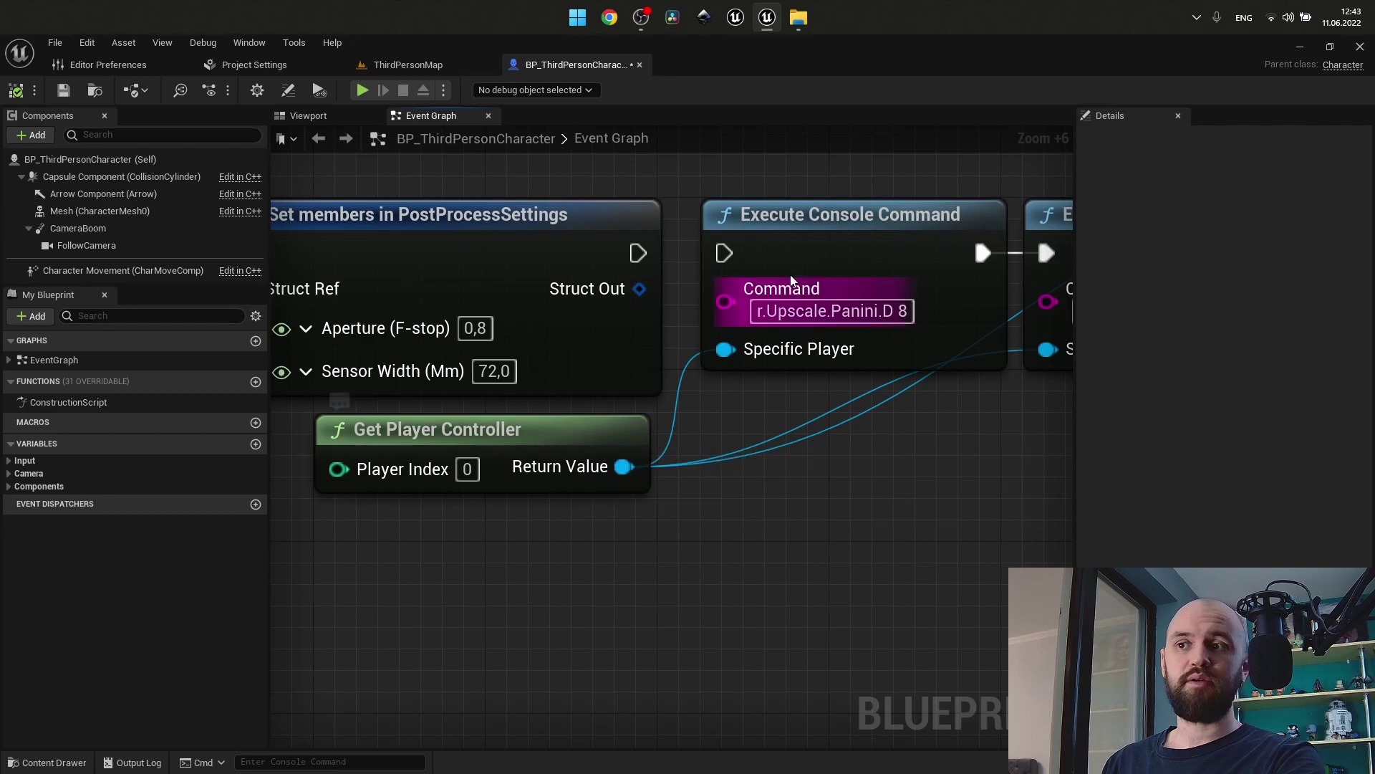
pyautogui.click(845, 218)
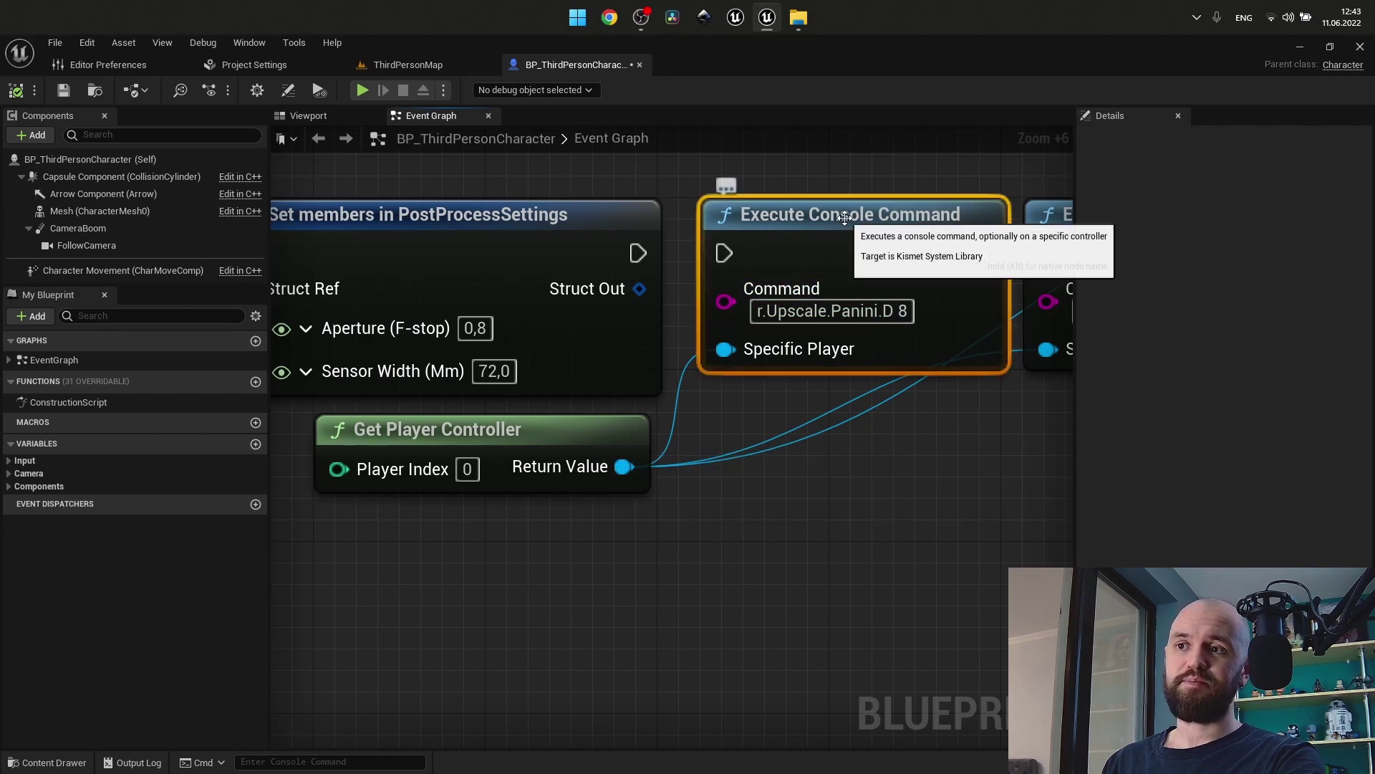
pyautogui.click(807, 548)
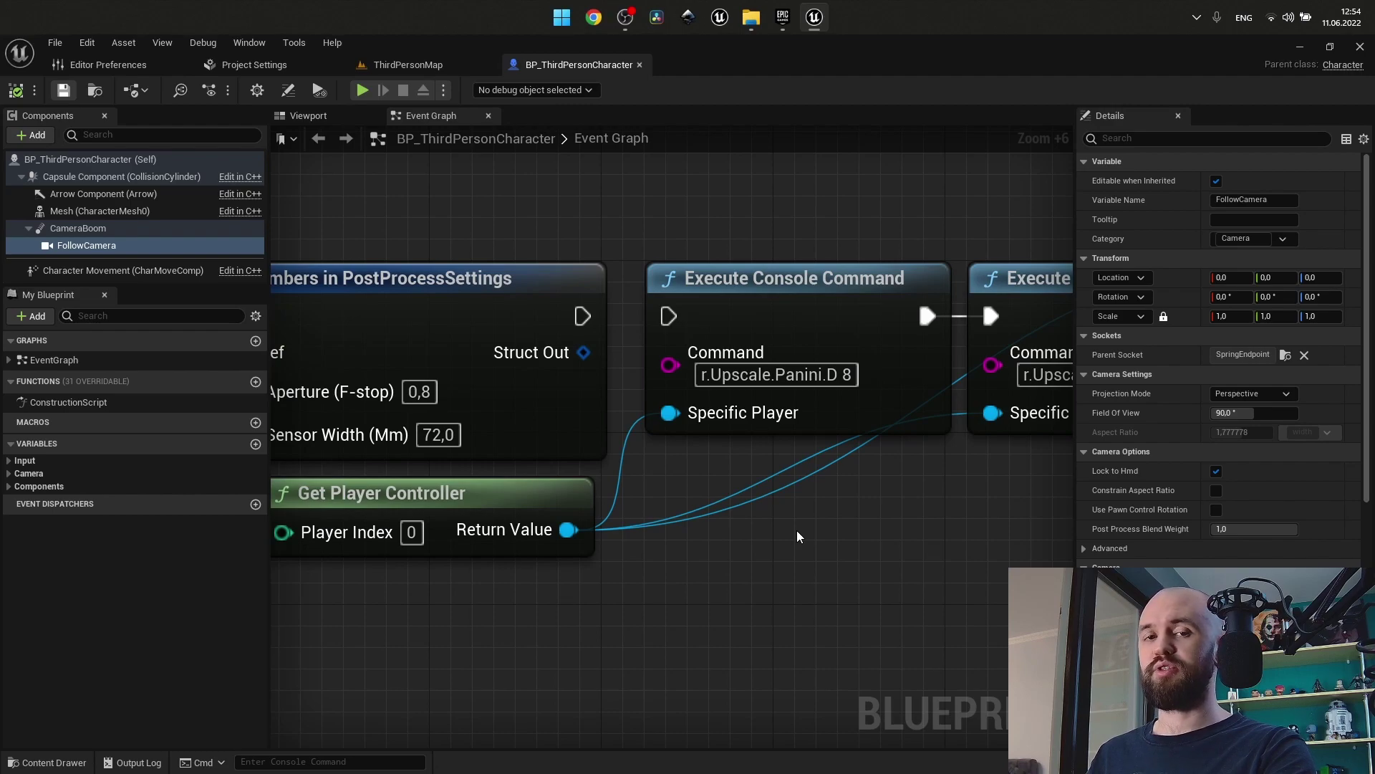
# Start the game preview and run the console command r.Upscale.Panini.D 1 in it
pyautogui.hotkey('alt', 'p')
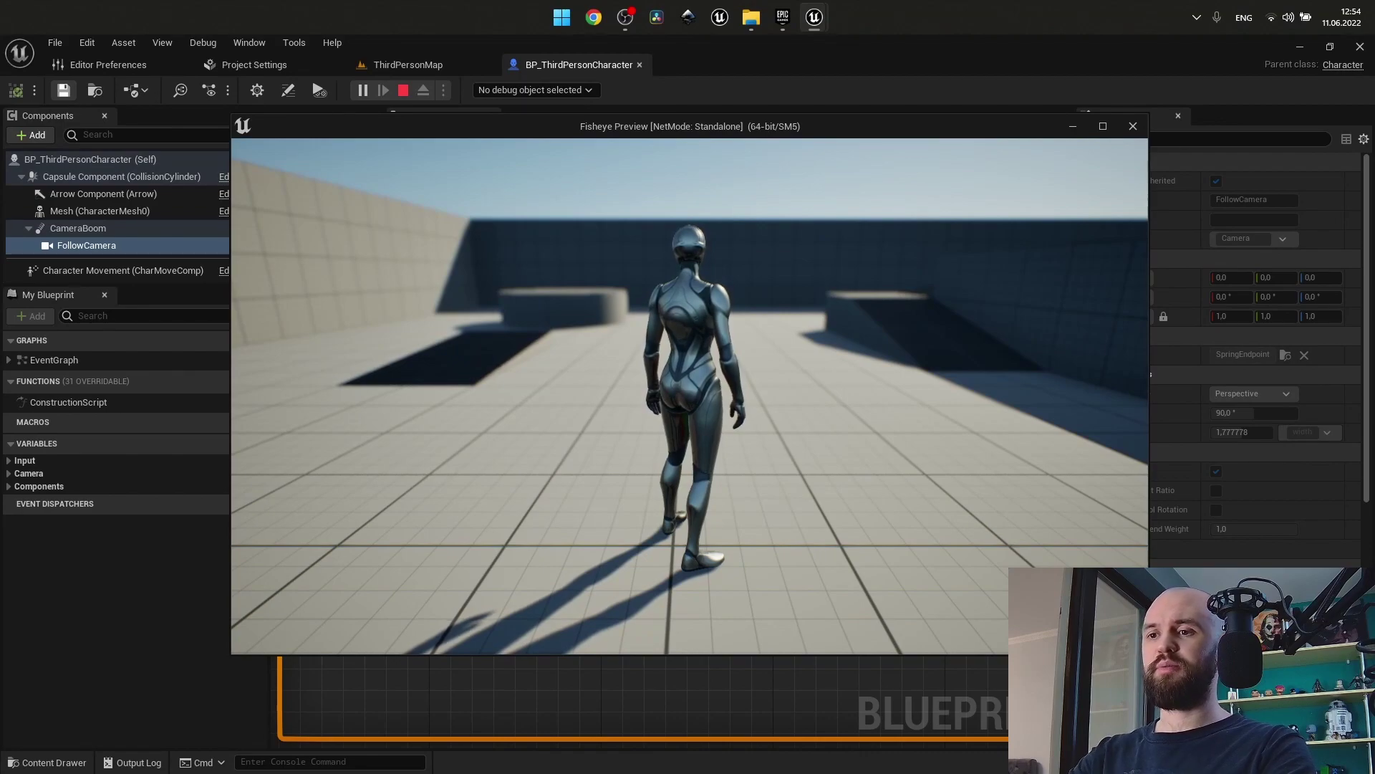
pyautogui.press('`')
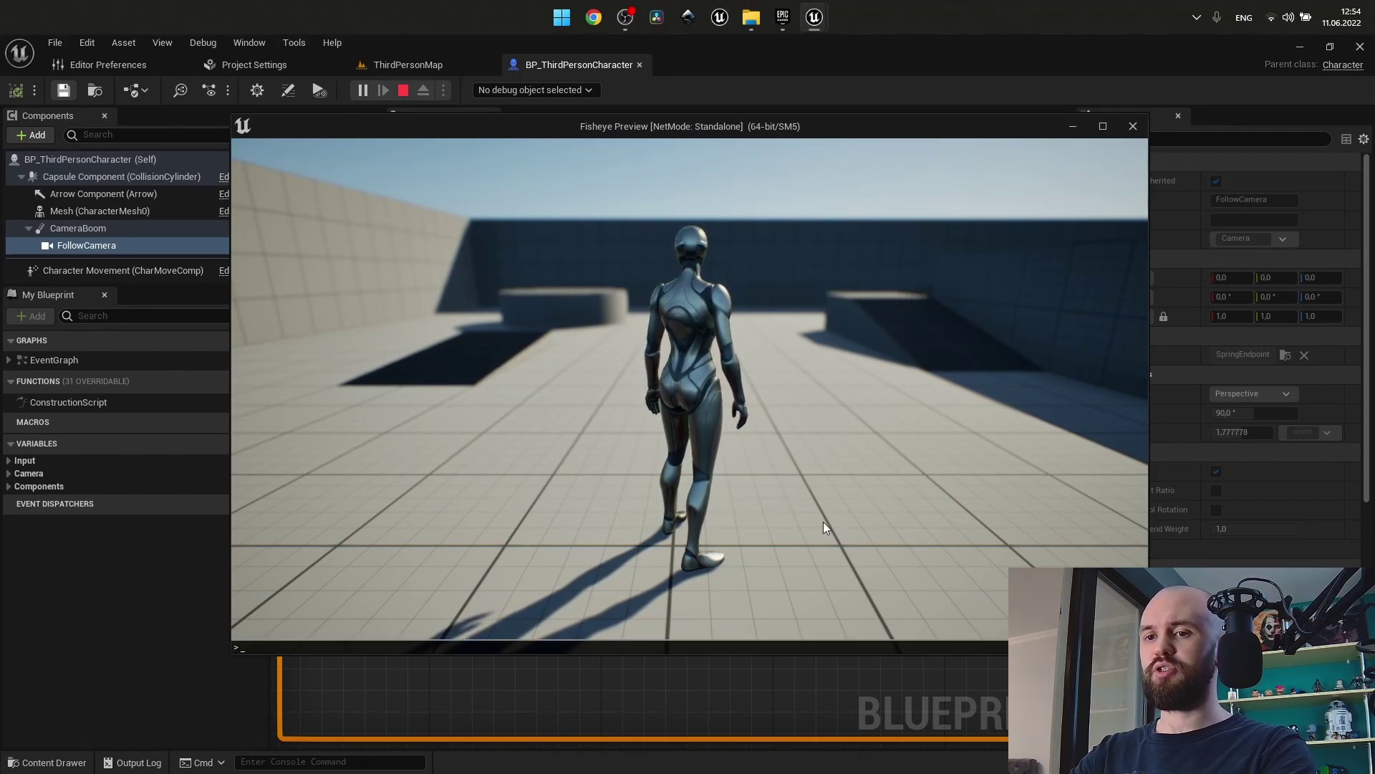
pyautogui.press('Up')
pyautogui.press('BackSpace')
pyautogui.write('1')
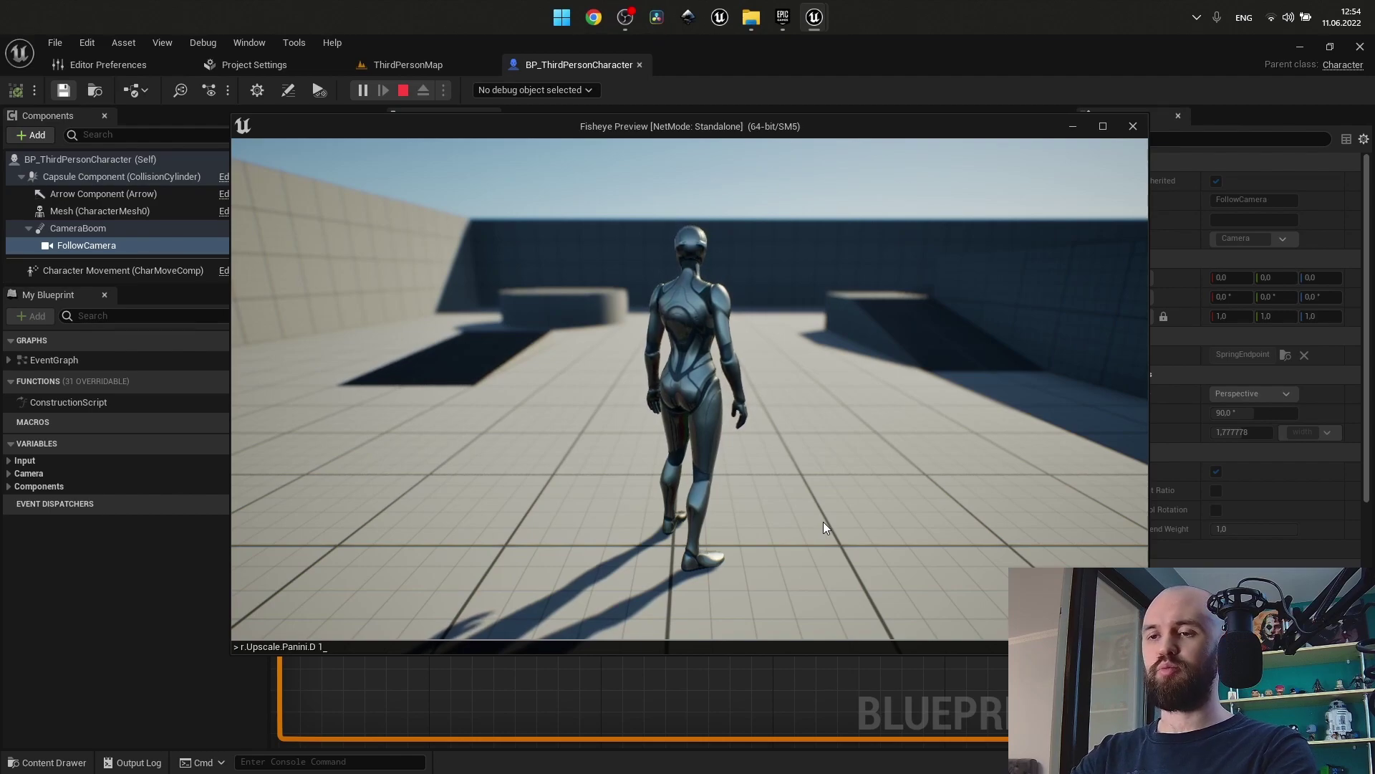
pyautogui.press('Return')
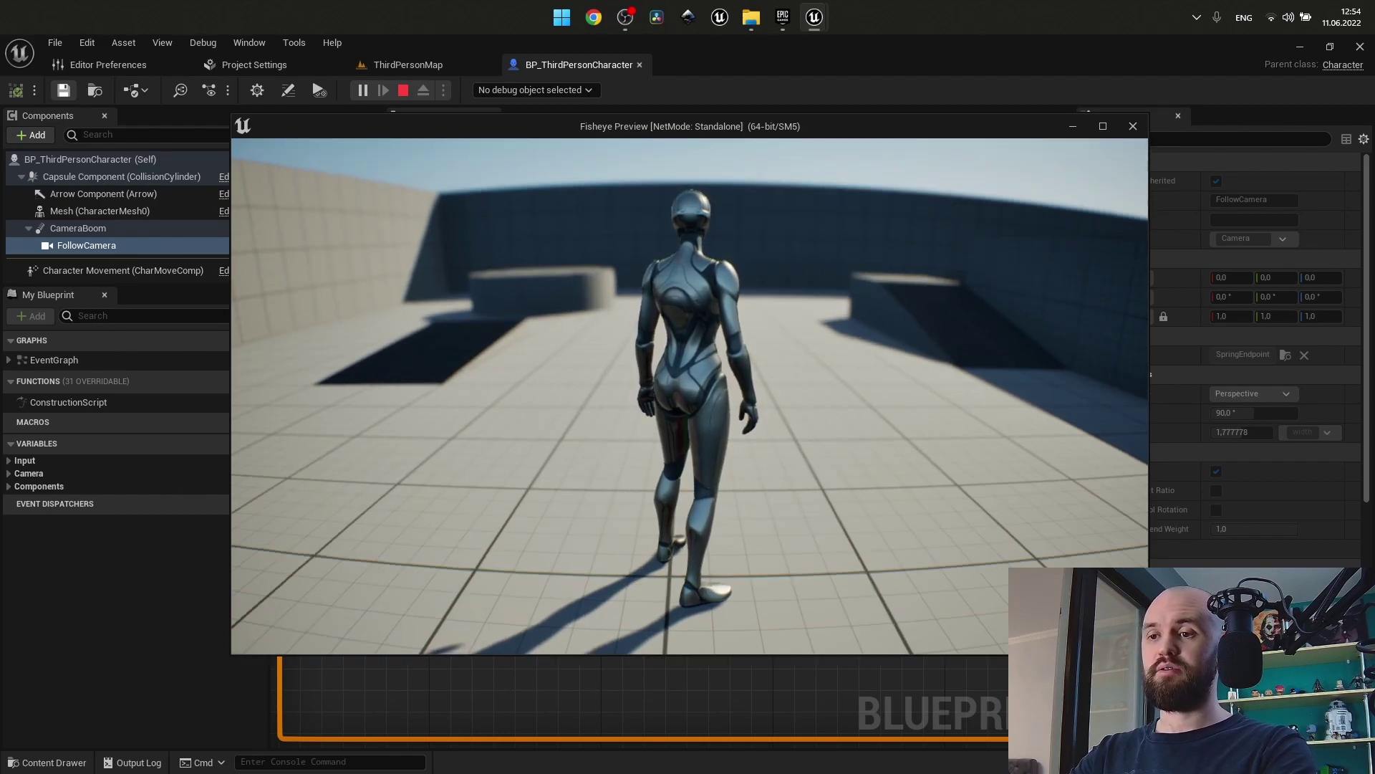
# Run r.Upscale.Panini.D 2 in the running preview's console to test a stronger distortion
pyautogui.press('`')
pyautogui.press('Up')
pyautogui.press('BackSpace')
pyautogui.write('2')
pyautogui.press('Return')
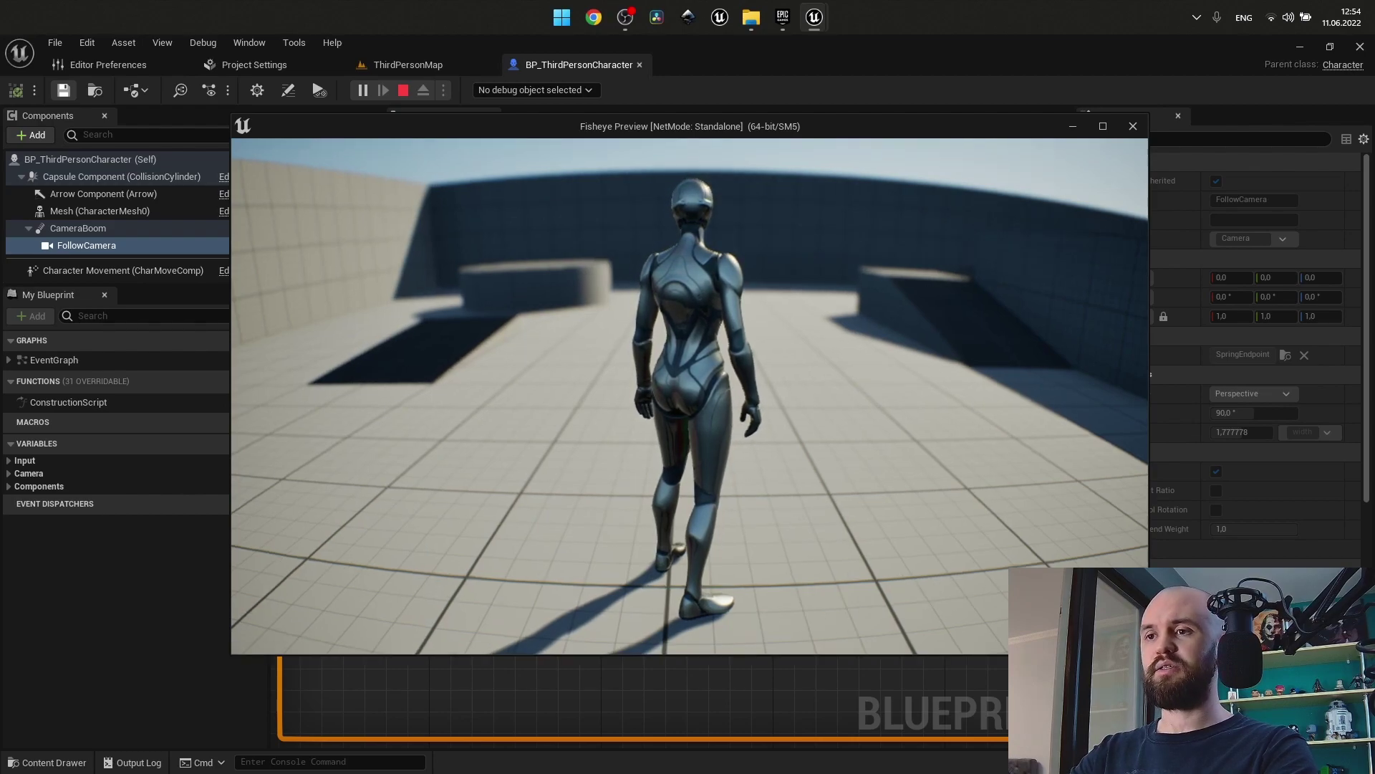
# Test r.Upscale.Panini.D 3 in the preview's console and stop the preview
pyautogui.press('`')
pyautogui.press('Up')
pyautogui.press('BackSpace')
pyautogui.write('3')
pyautogui.press('Return')
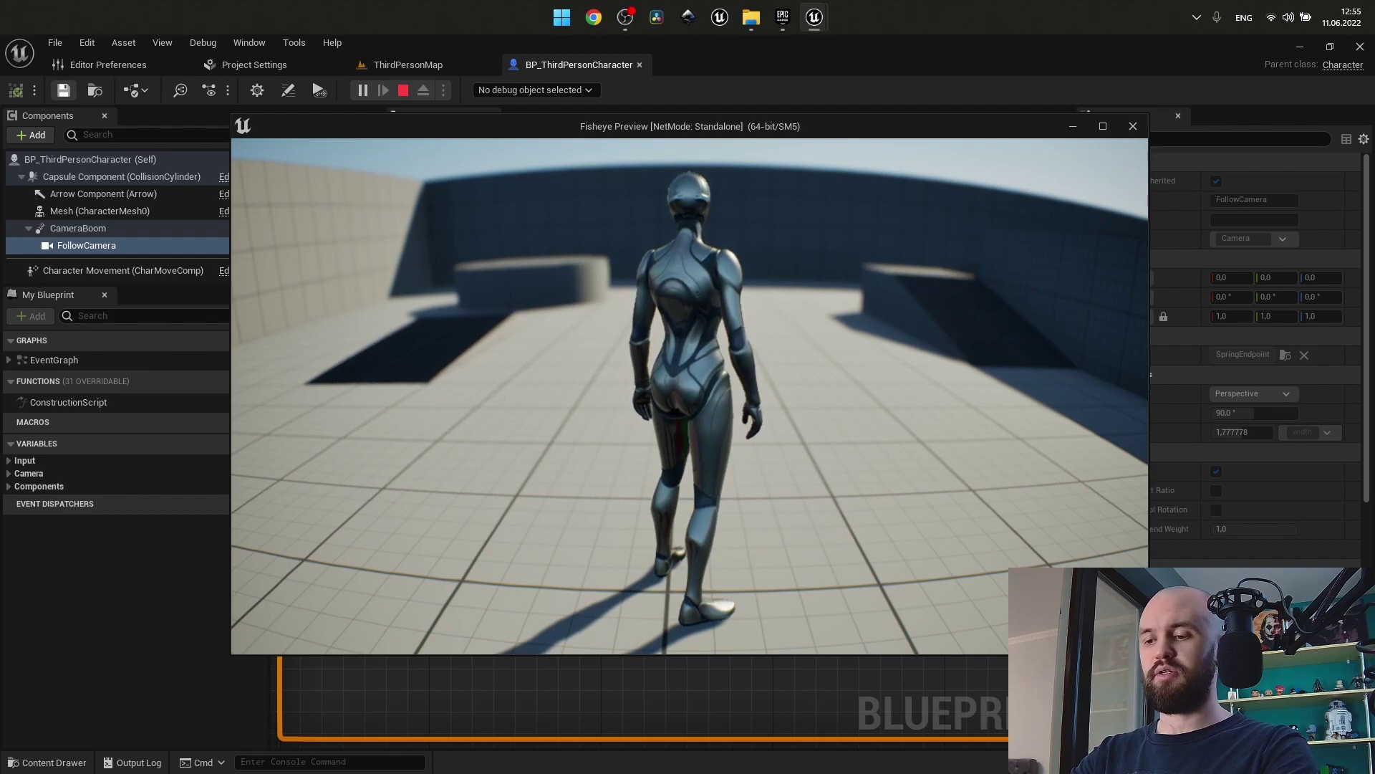
pyautogui.press('Escape')
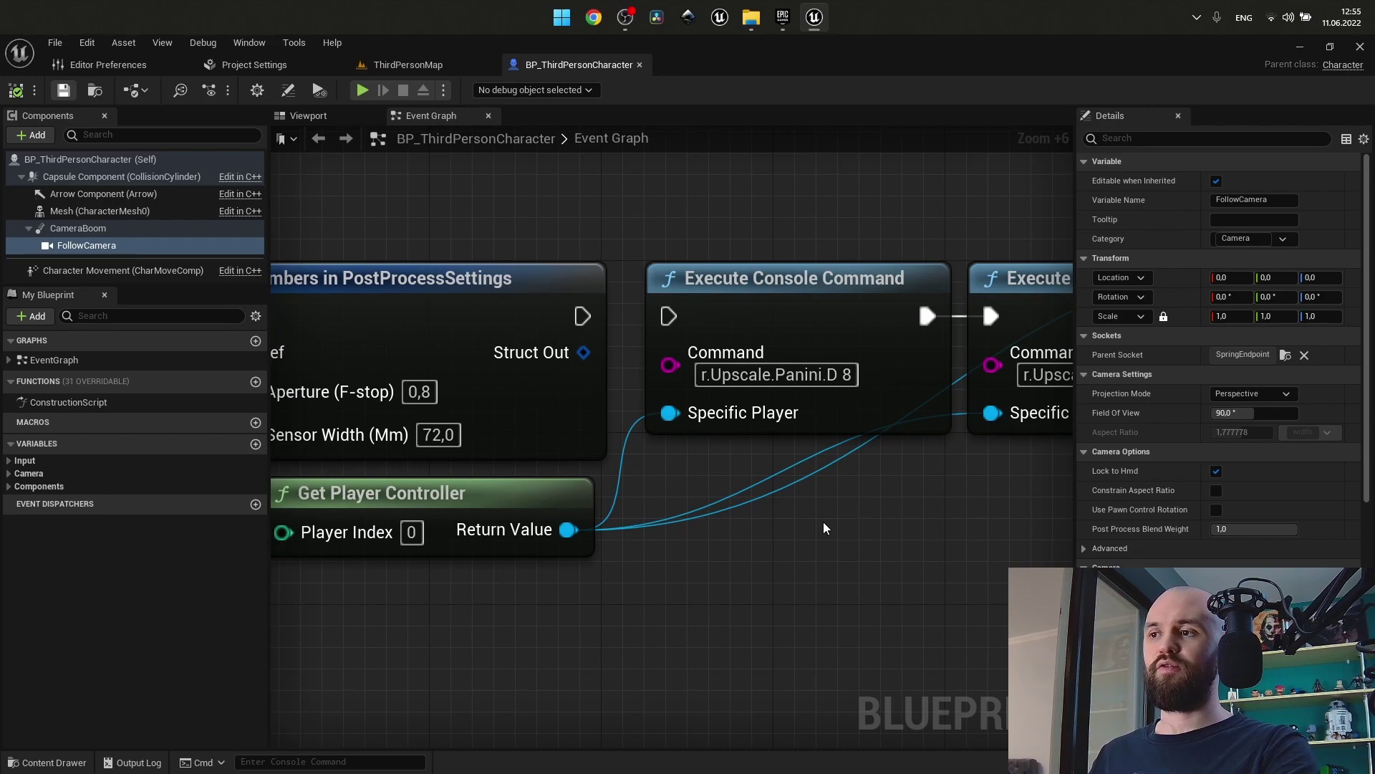
# Set the FollowCamera component's Field Of View to 135 degrees
pyautogui.click(1255, 414)
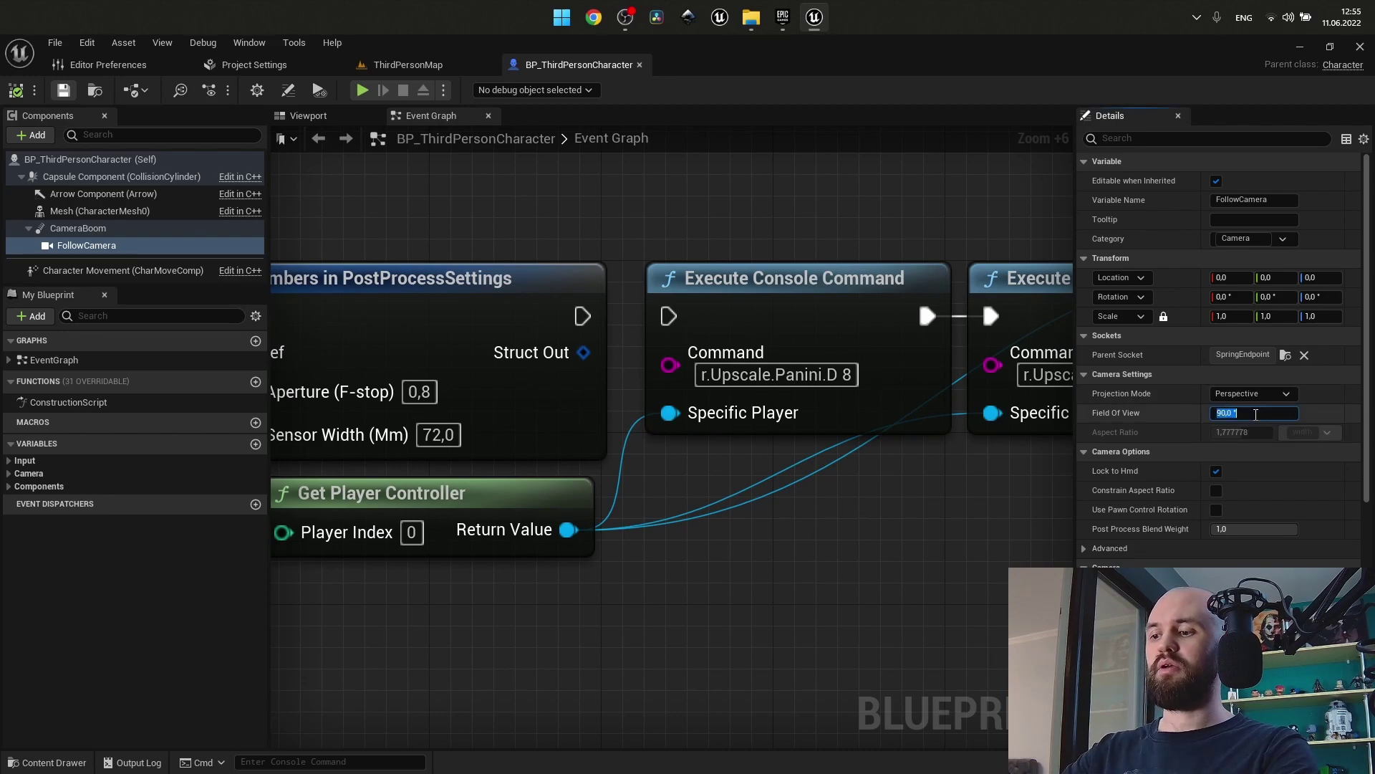
pyautogui.write('135')
pyautogui.press('Return')
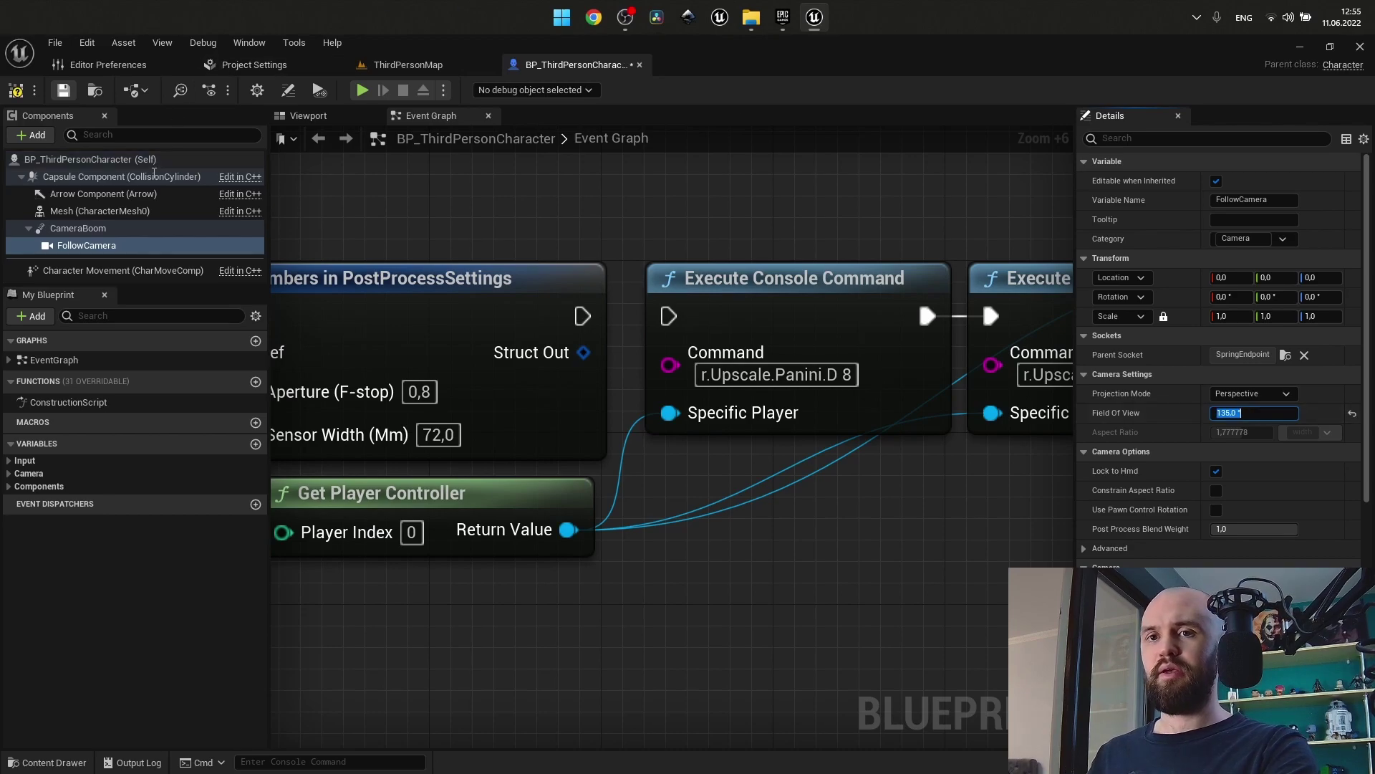
# Set the CameraBoom component's Target Arm Length to 200
pyautogui.click(108, 227)
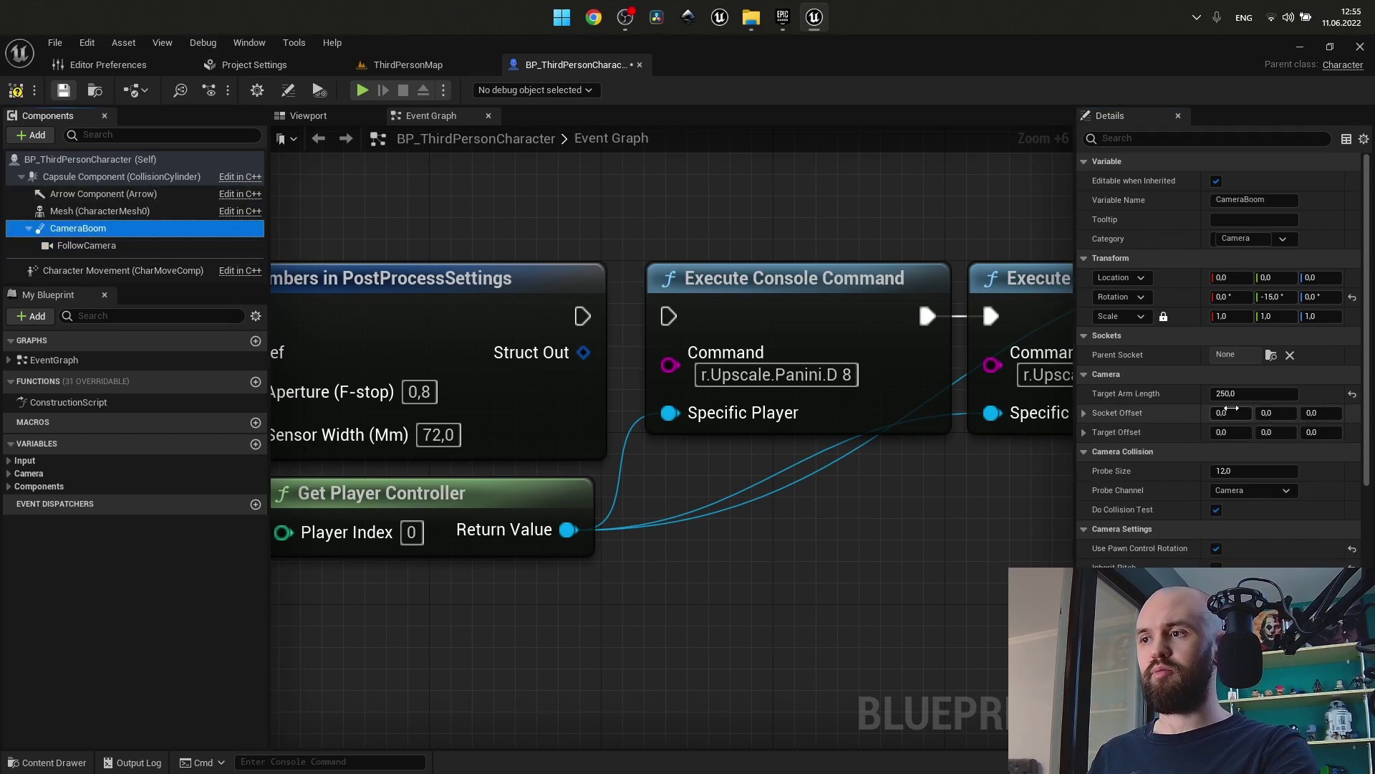
pyautogui.click(1259, 395)
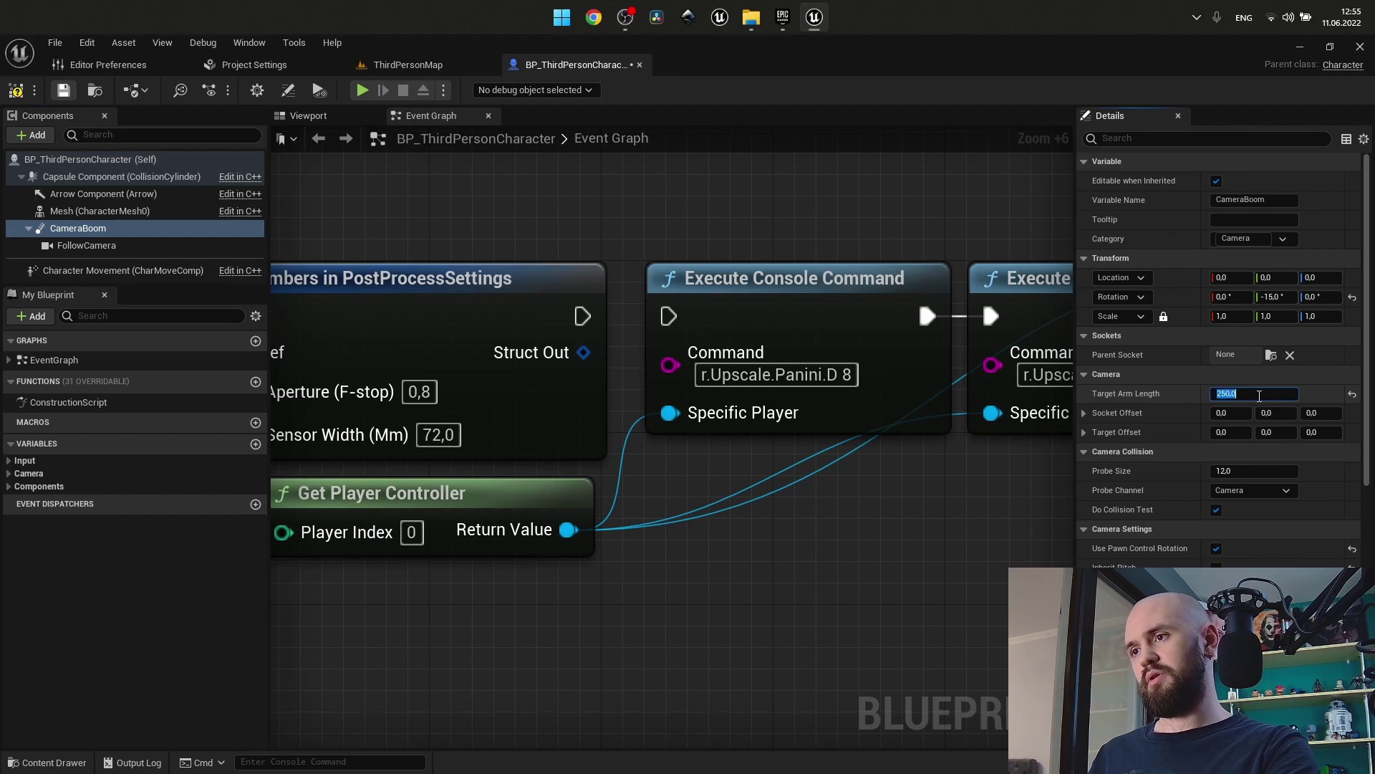
pyautogui.write('200')
pyautogui.press('Return')
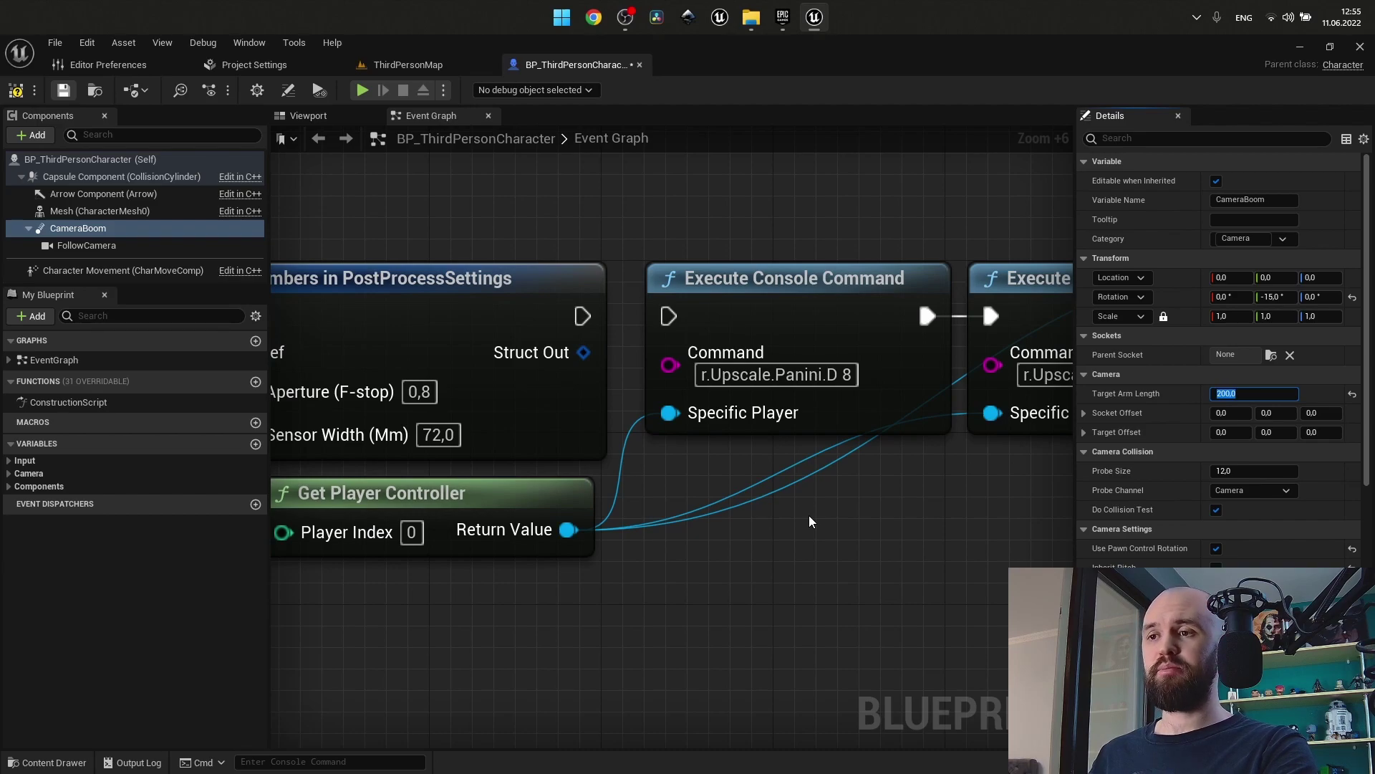
# Start the game preview with the wider camera and apply r.Upscale.Panini.D 1 through its console
pyautogui.hotkey('alt', 'p')
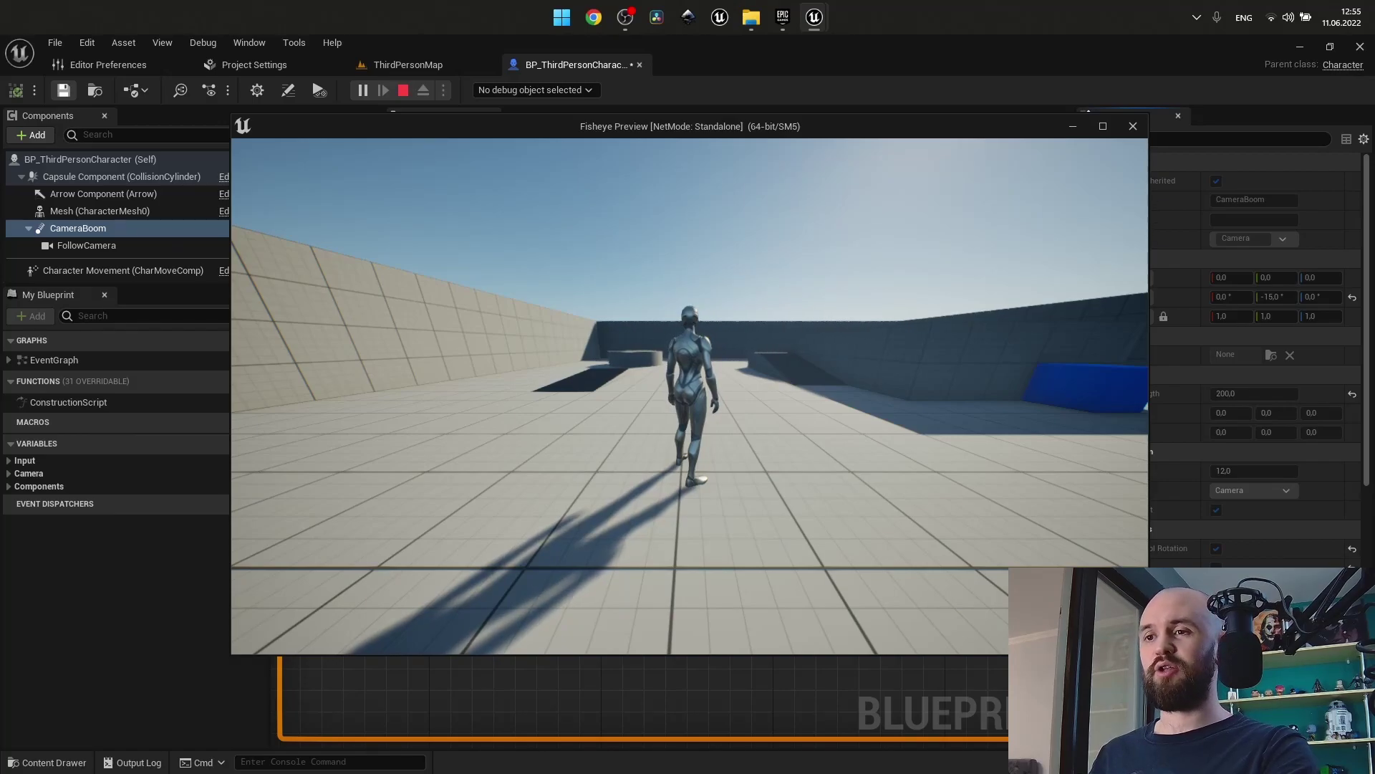
pyautogui.press('`')
pyautogui.write('r.Upscale.Panini.D 1')
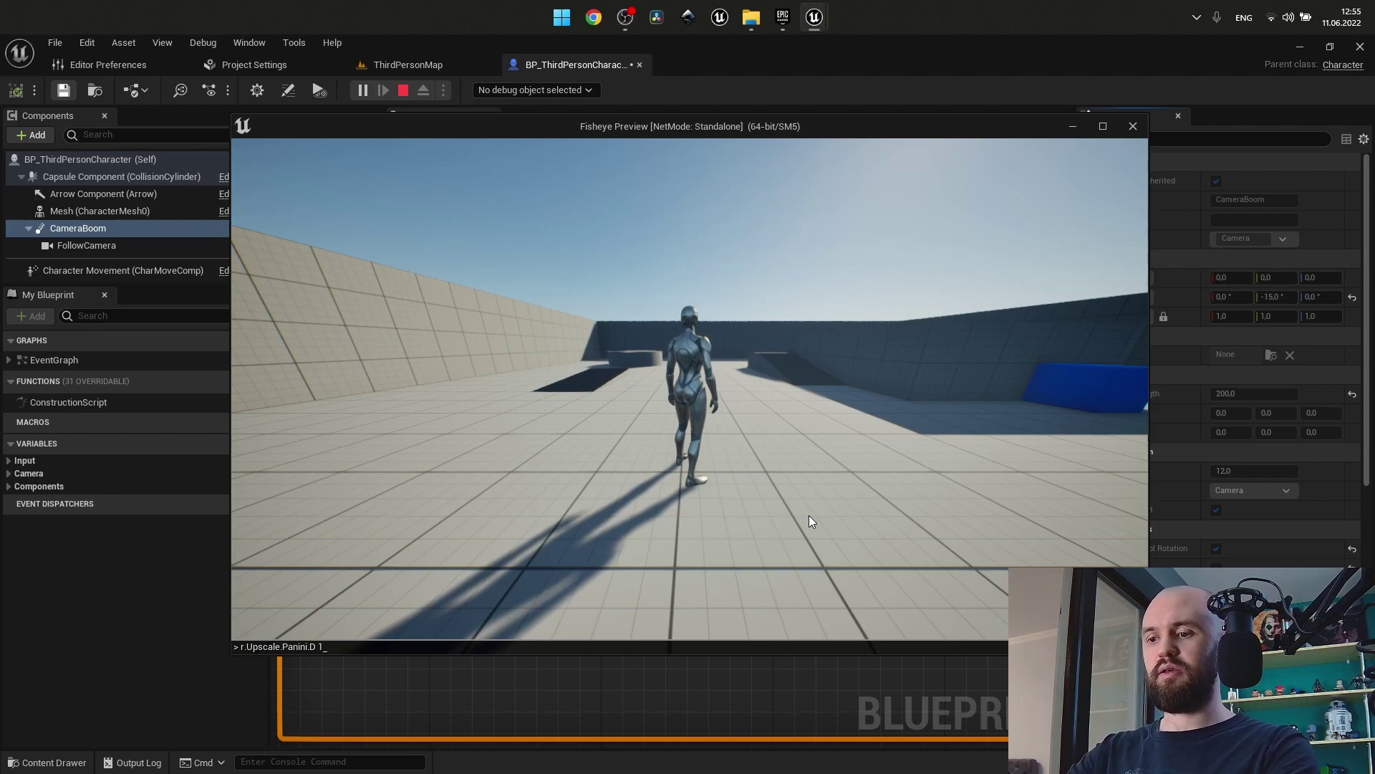
pyautogui.press('Return')
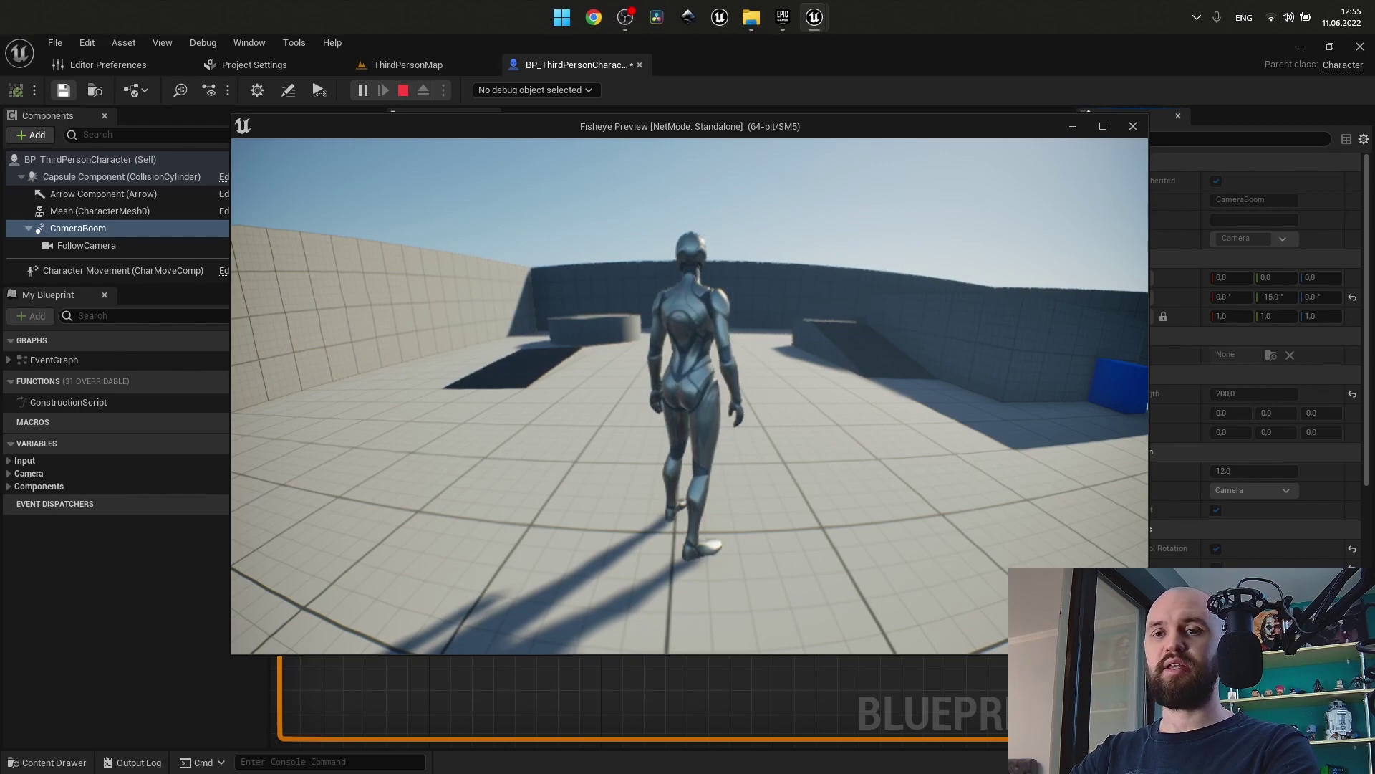
# Raise the distortion in the wide-angle preview by running r.Upscale.Panini.D 2
pyautogui.press('`')
pyautogui.press('Up')
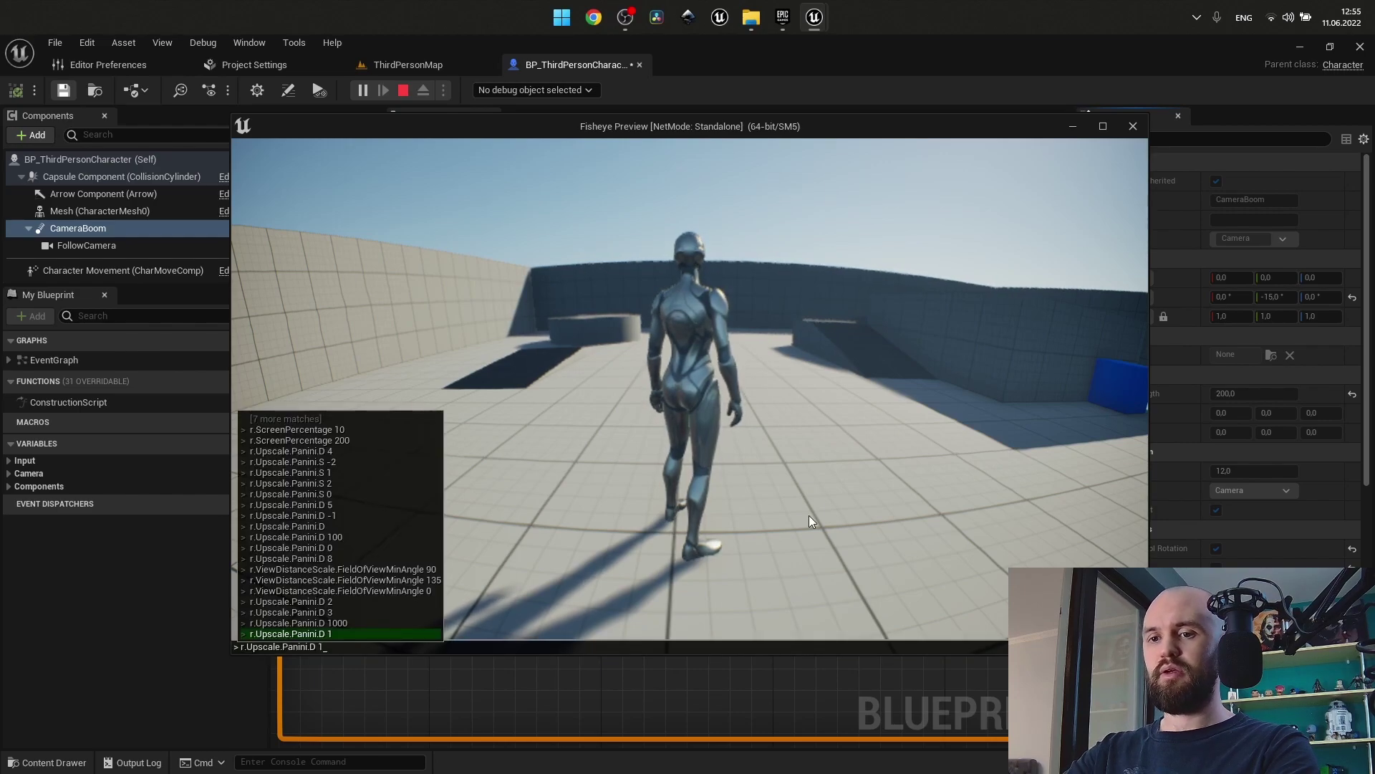
pyautogui.press('BackSpace')
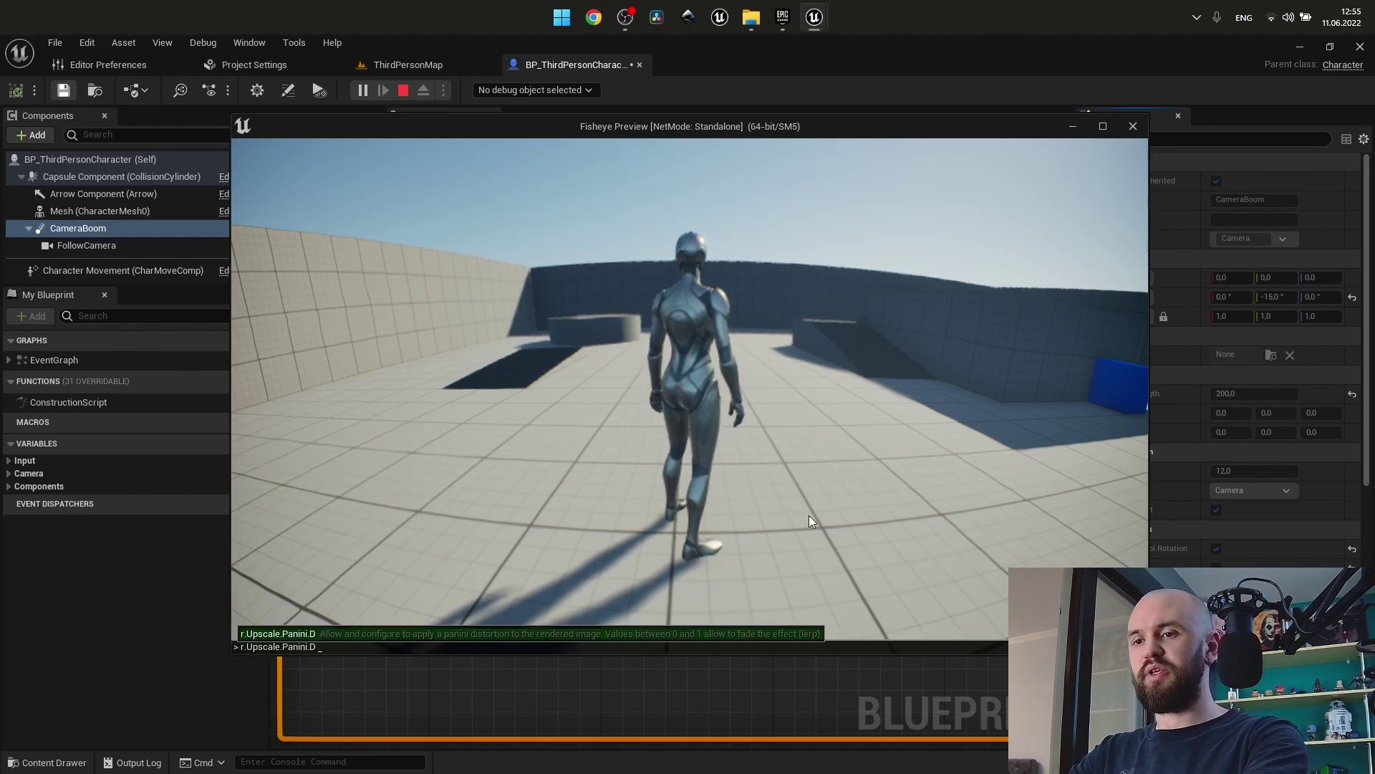
pyautogui.write('2')
pyautogui.press('Return')
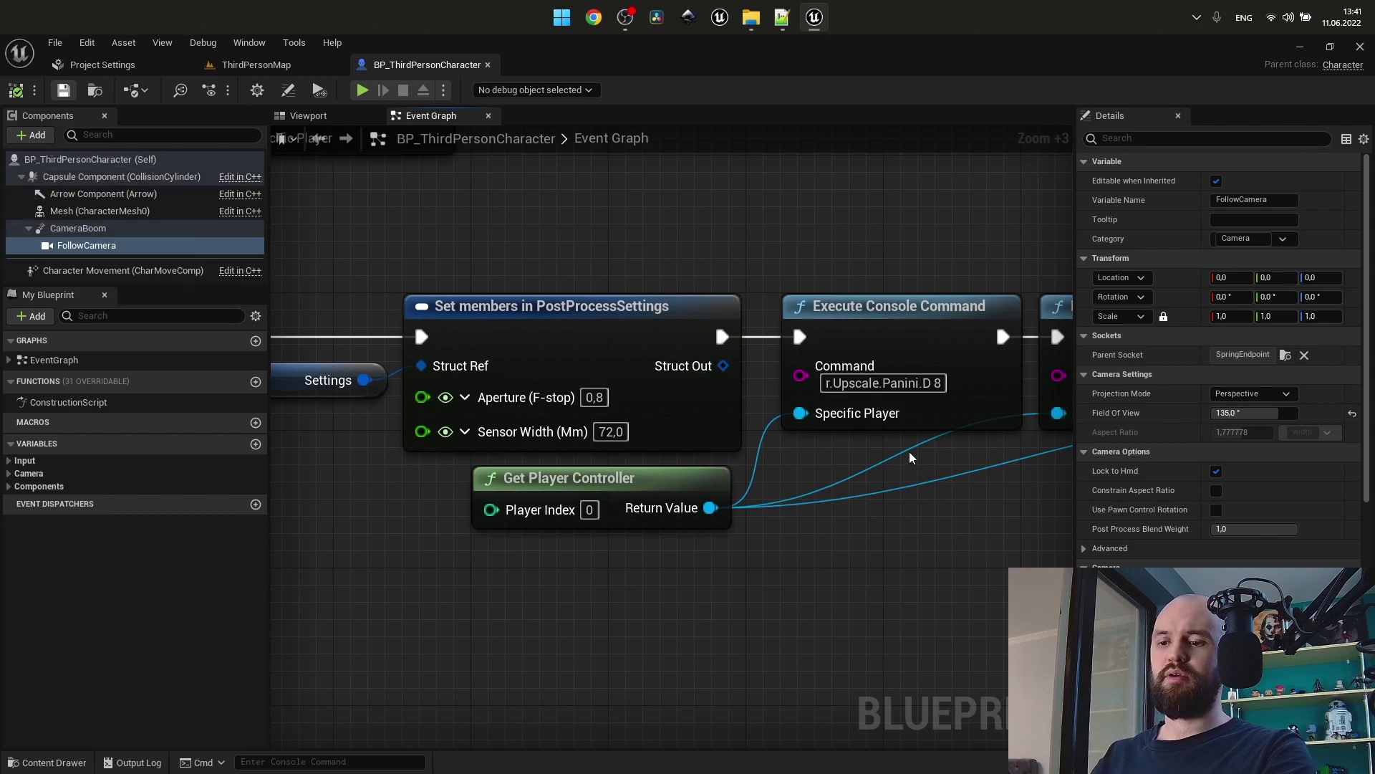
# Run the game preview to check the fisheye effect applied by the connected BeginPlay console commands, and stop it
pyautogui.hotkey('alt', 'p')
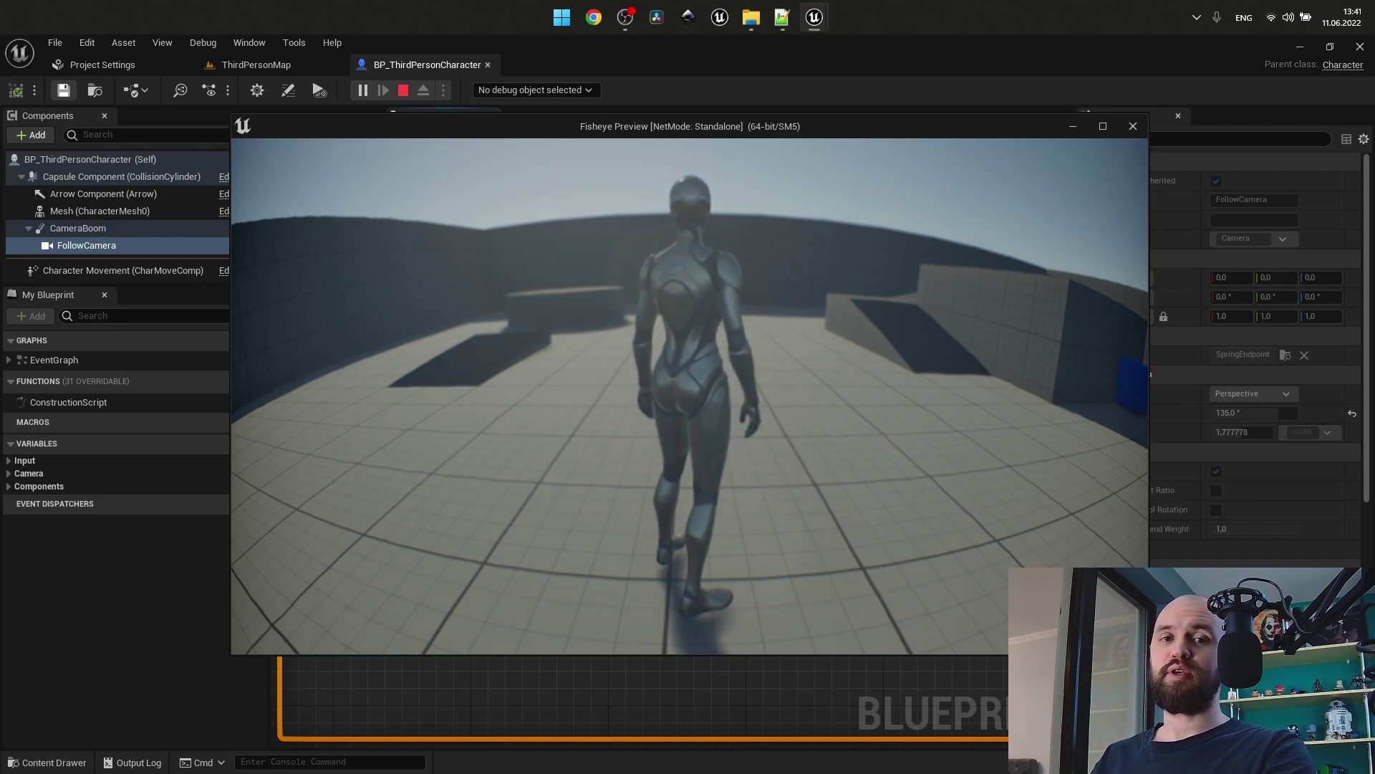
pyautogui.press('Escape')
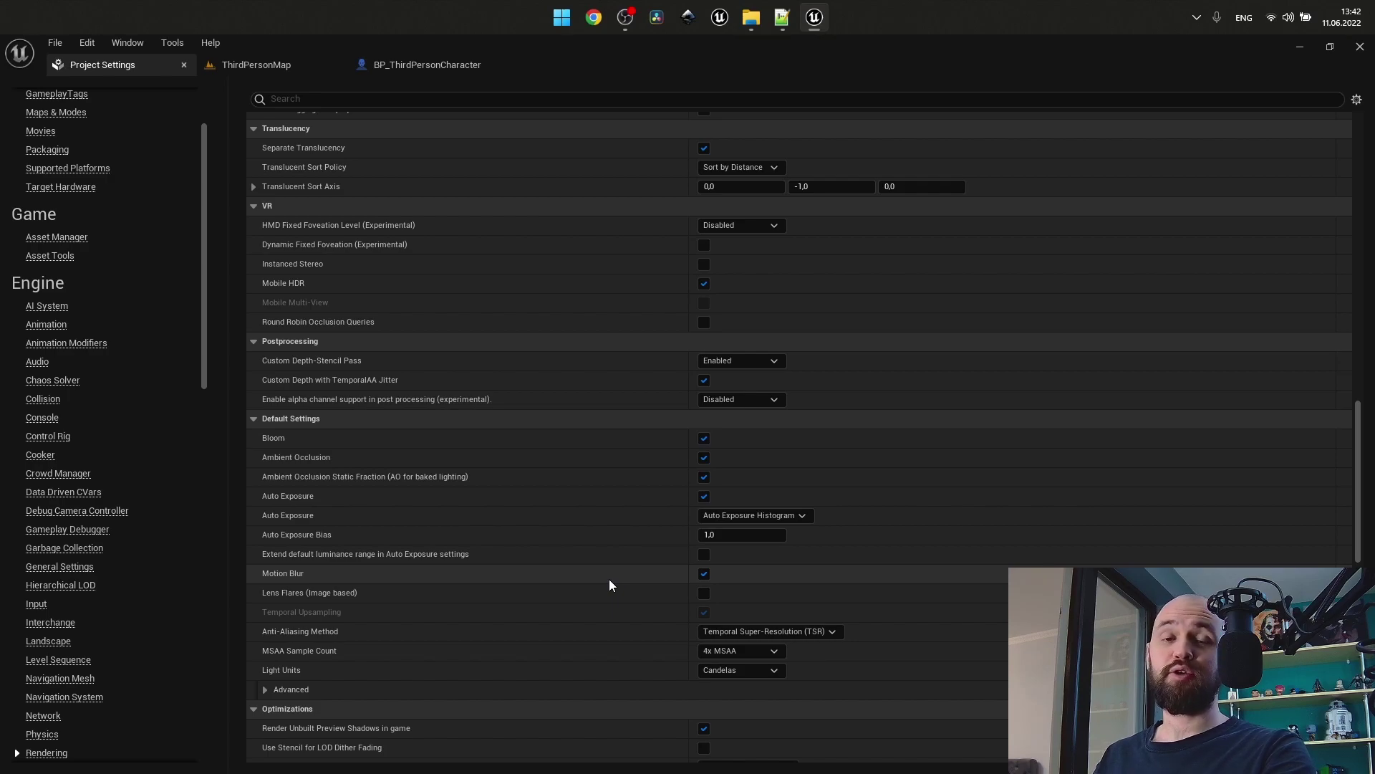
# Set the project's default Anti-Aliasing Method to Fast Approximate Anti-Aliasing (FXAA) in the rendering settings
pyautogui.click(762, 630)
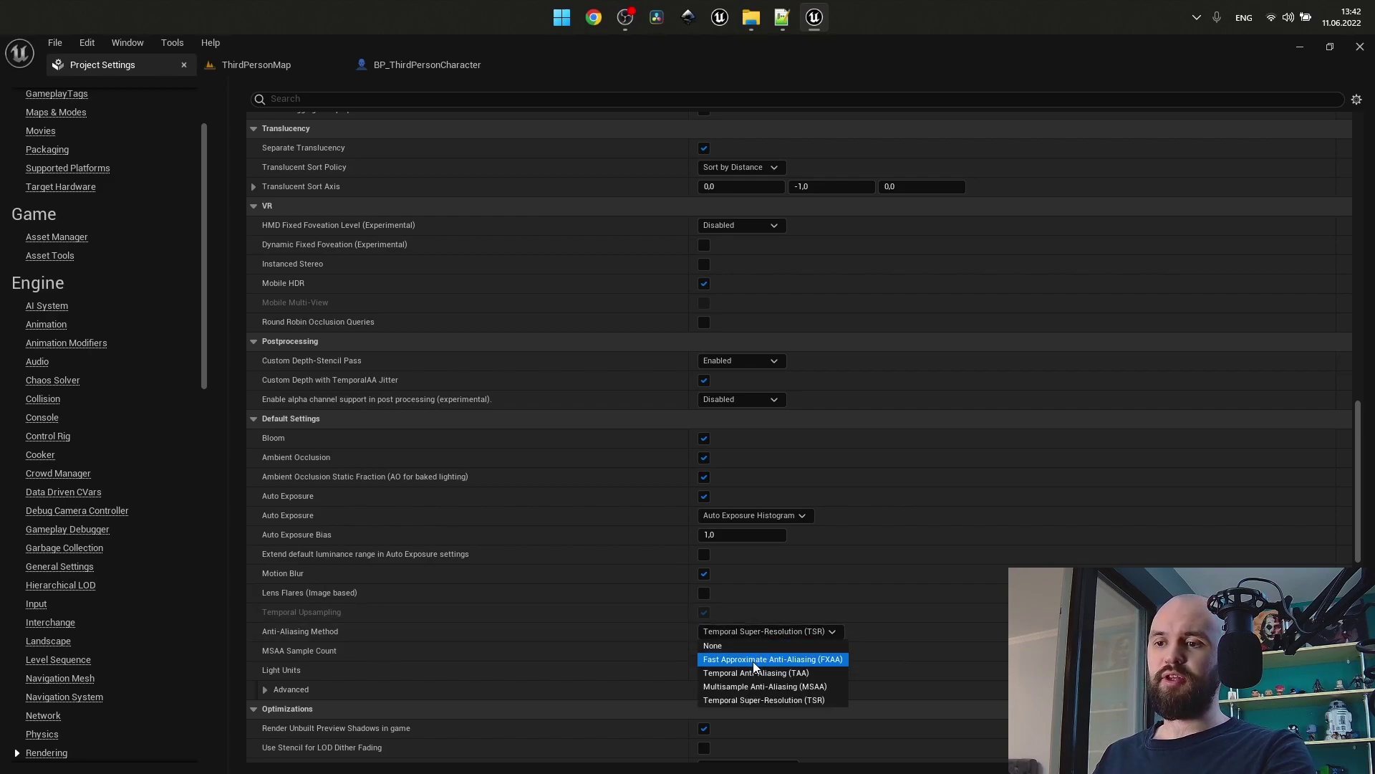
pyautogui.click(754, 659)
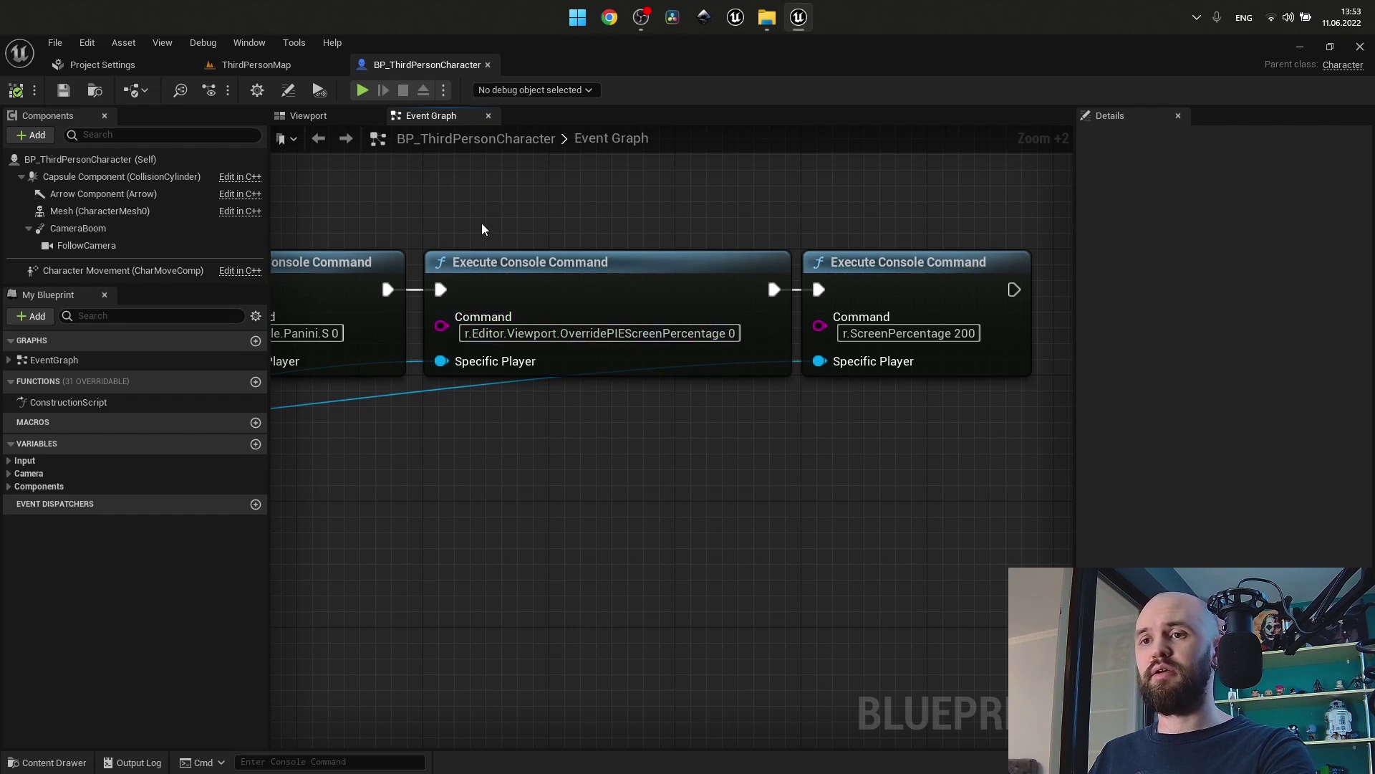
# Examine the Execute Console Command node that runs r.Editor.Viewport.OverridePIEScreenPercentage 0
pyautogui.moveTo(452, 209); pyautogui.dragTo(685, 452)
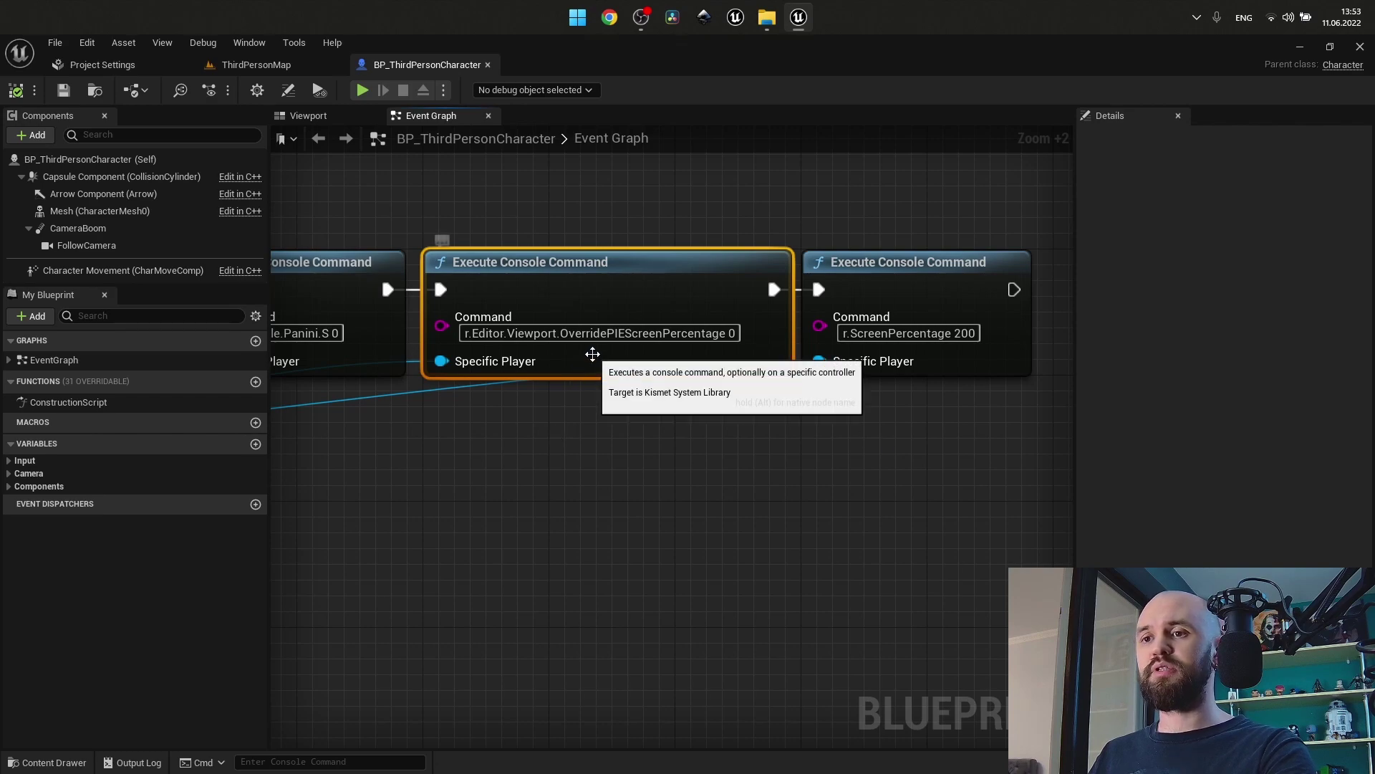
pyautogui.scroll(5, 593, 353)
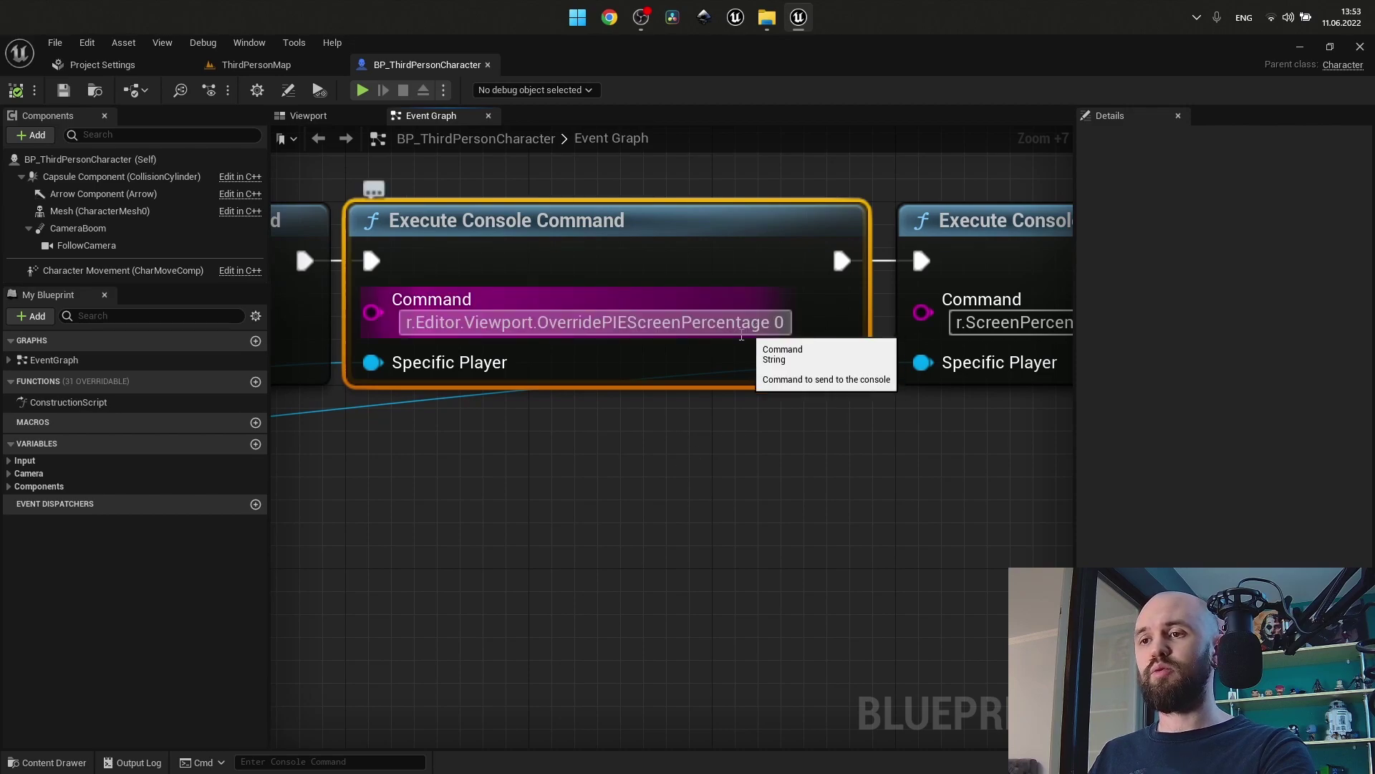
pyautogui.click(643, 480)
pyautogui.scroll(-4, 642, 480)
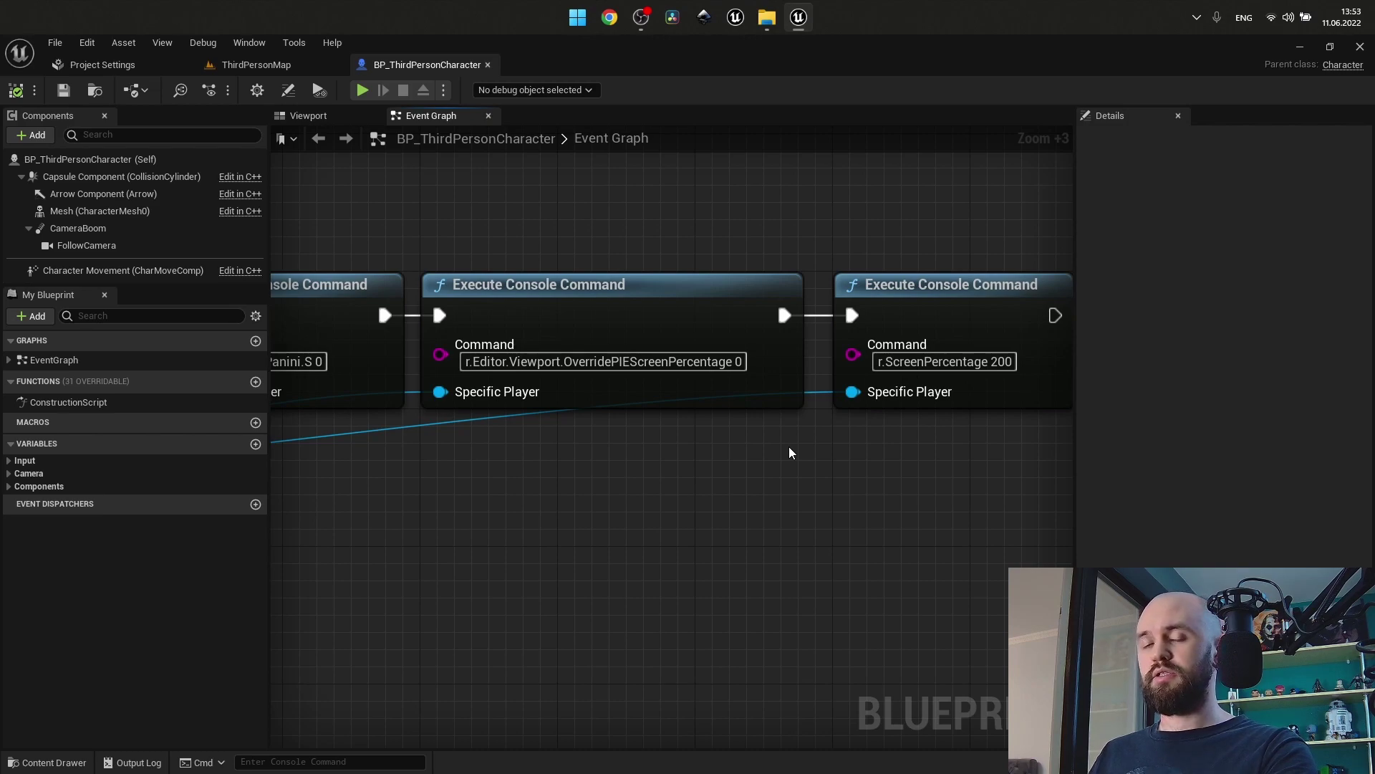
# Review the full chain of BeginPlay console commands and the matching reset commands on Event End Play
pyautogui.scroll(-3, 789, 453)
pyautogui.moveTo(696, 453); pyautogui.dragTo(731, 443, button='right')
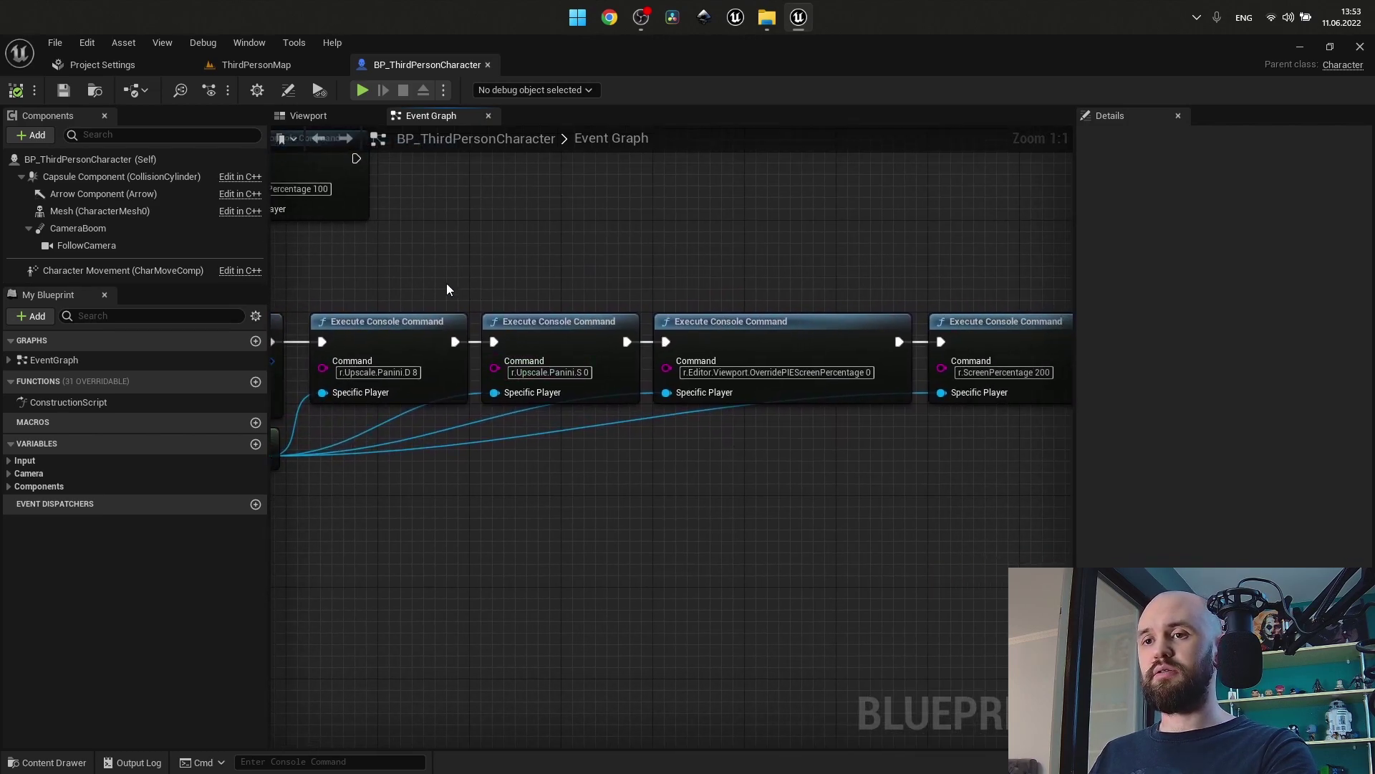
pyautogui.moveTo(392, 283); pyautogui.dragTo(1007, 464)
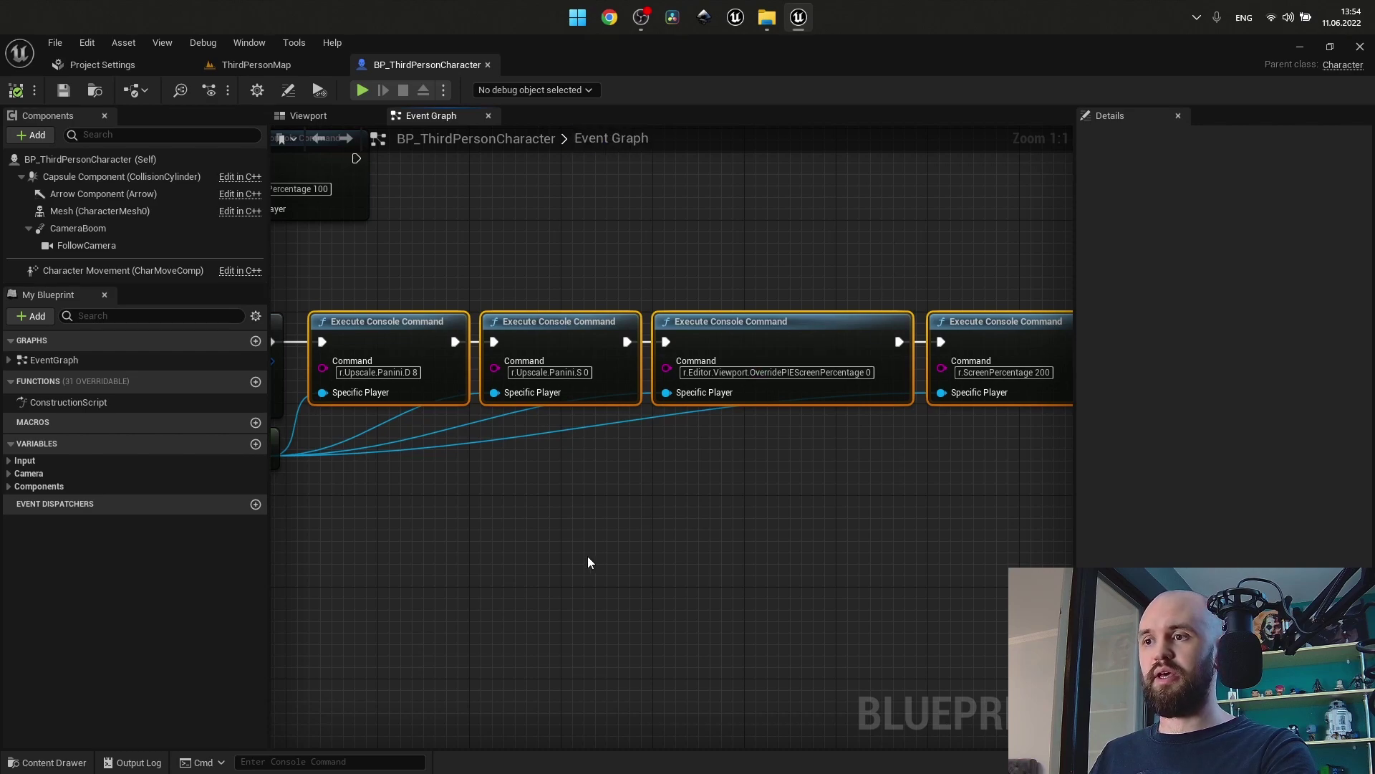
pyautogui.moveTo(561, 513); pyautogui.dragTo(833, 542, button='right')
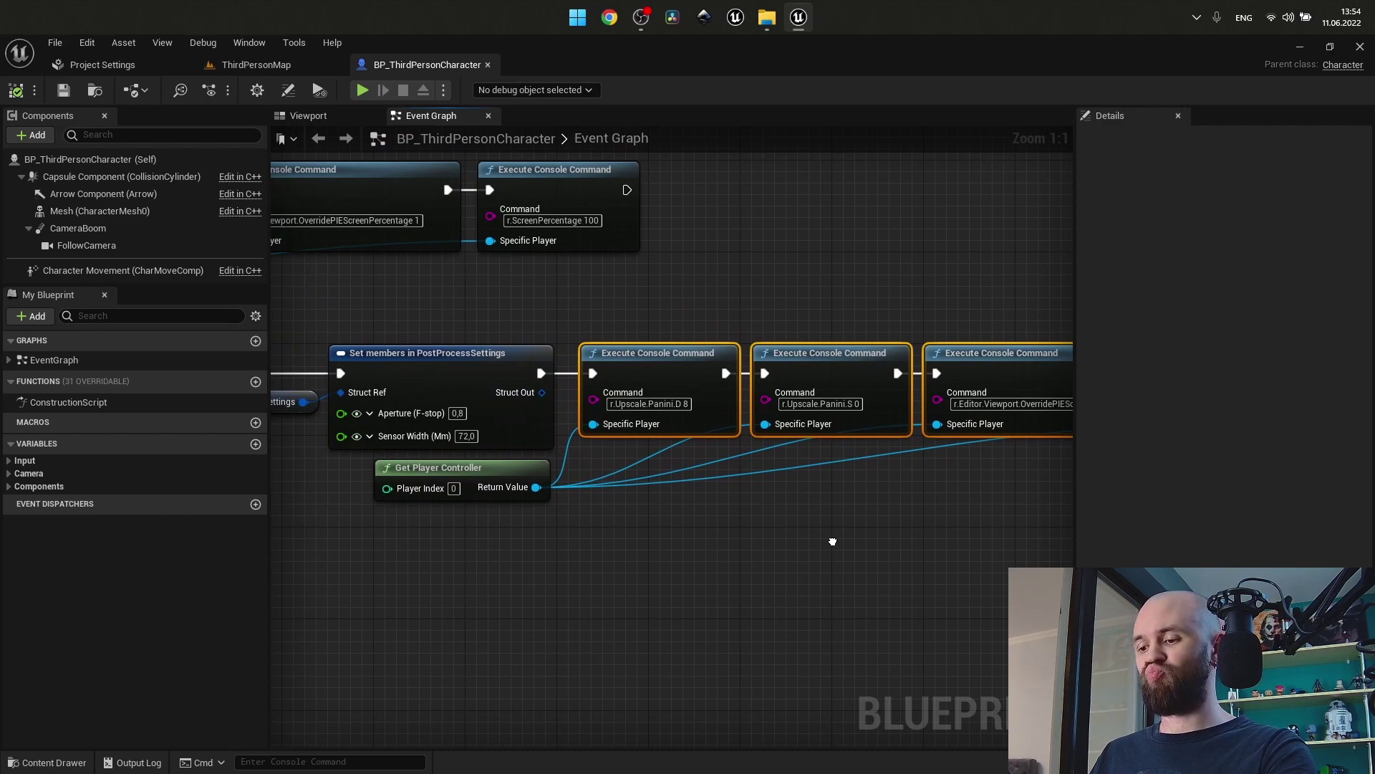
pyautogui.moveTo(832, 541); pyautogui.dragTo(537, 525, button='right')
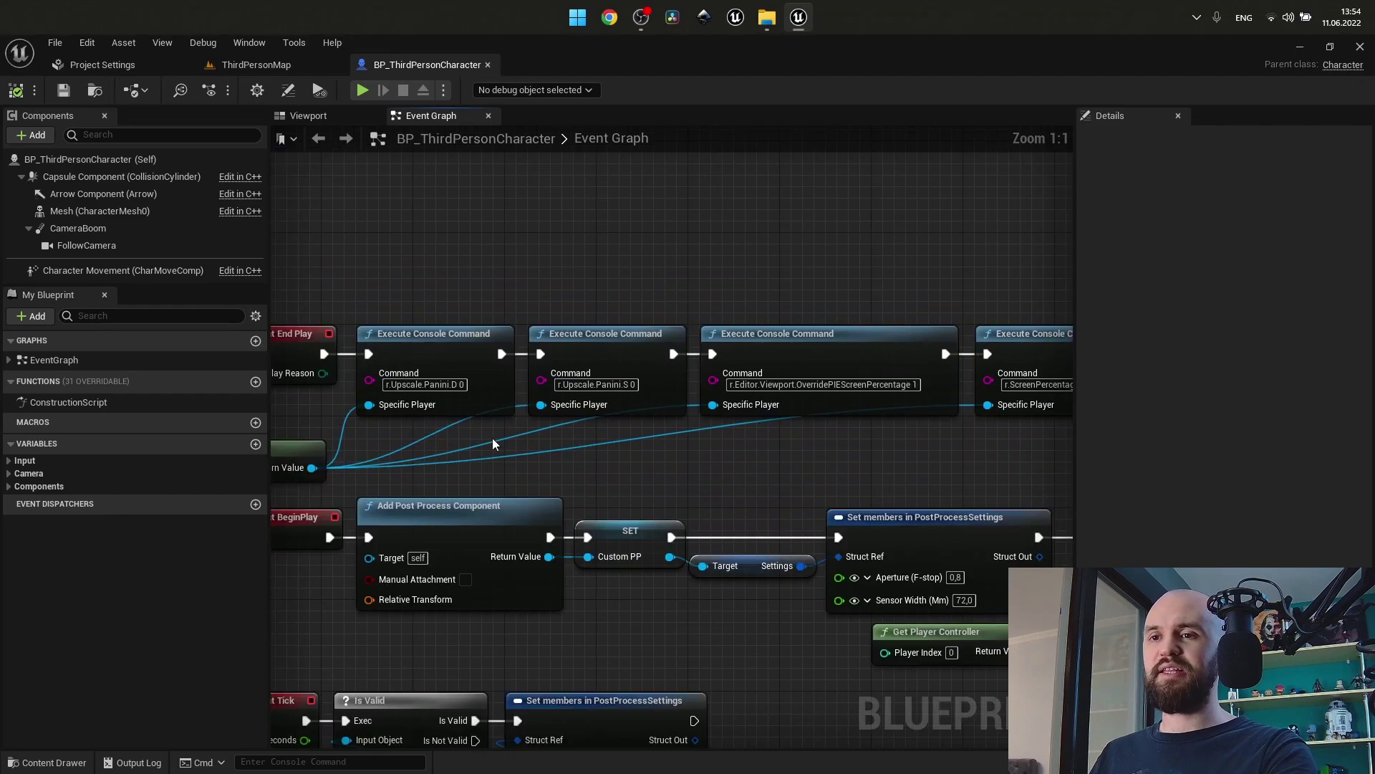
pyautogui.scroll(4, 412, 397)
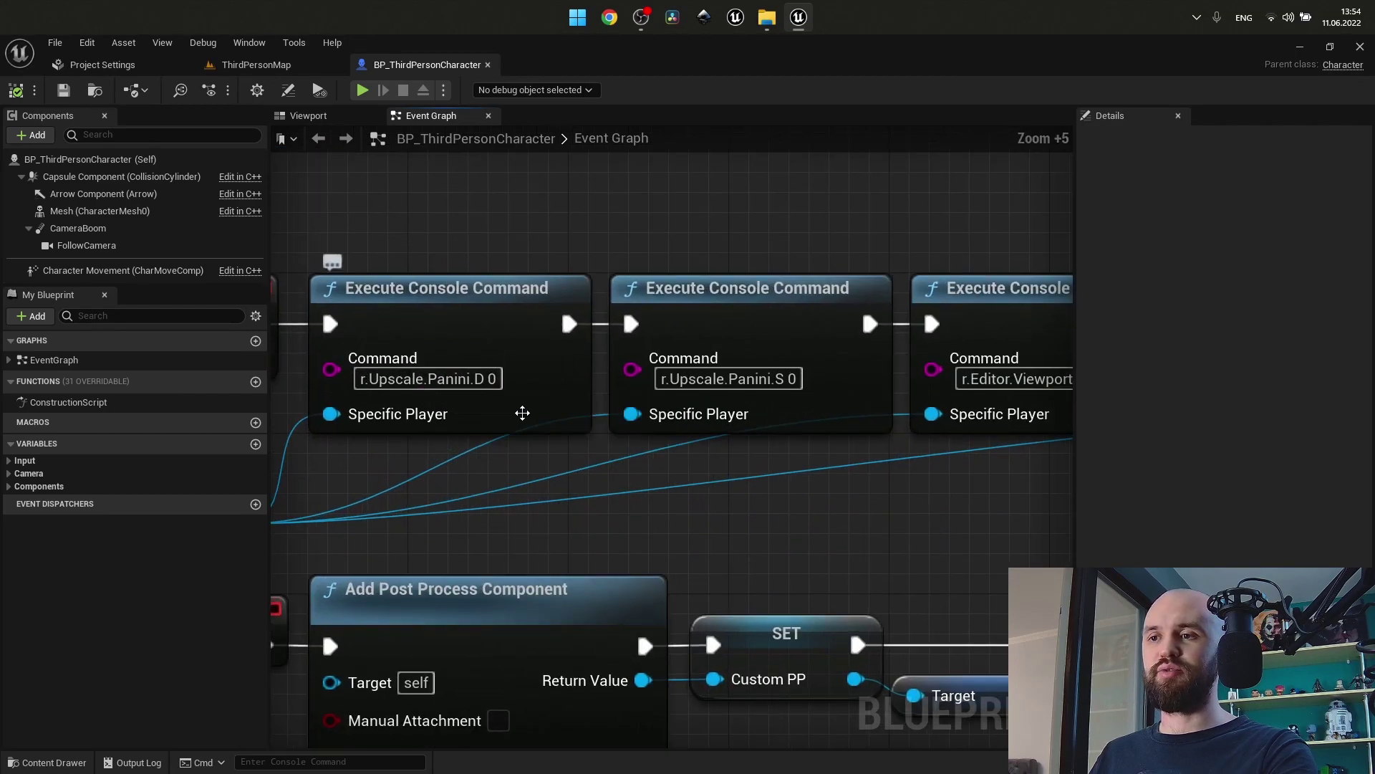
# Examine the Panini, OverridePIEScreenPercentage and ScreenPercentage reset commands chained to Event End Play
pyautogui.scroll(1, 522, 408)
pyautogui.moveTo(841, 483); pyautogui.dragTo(337, 465, button='right')
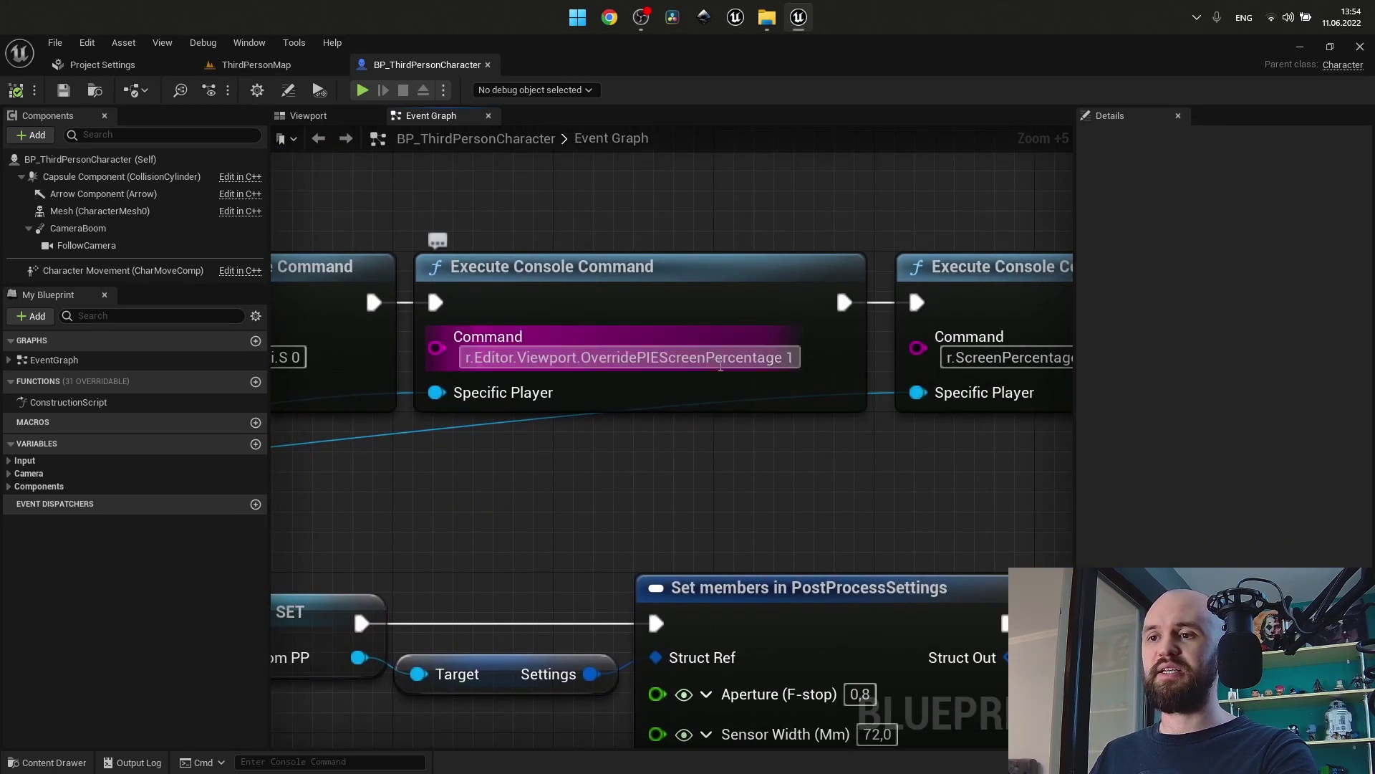
pyautogui.moveTo(797, 358); pyautogui.dragTo(439, 421, button='right')
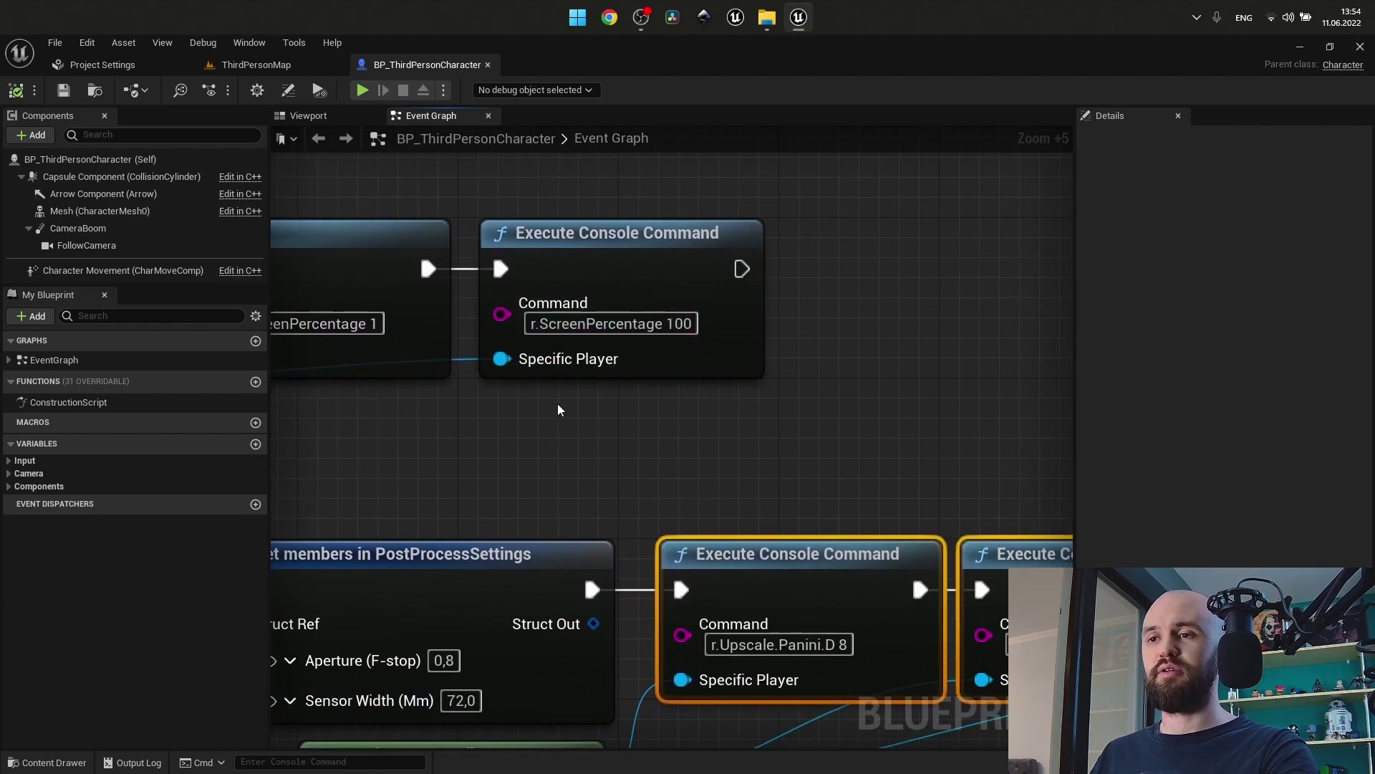
pyautogui.scroll(-2, 557, 425)
pyautogui.moveTo(501, 394); pyautogui.dragTo(852, 380, button='right')
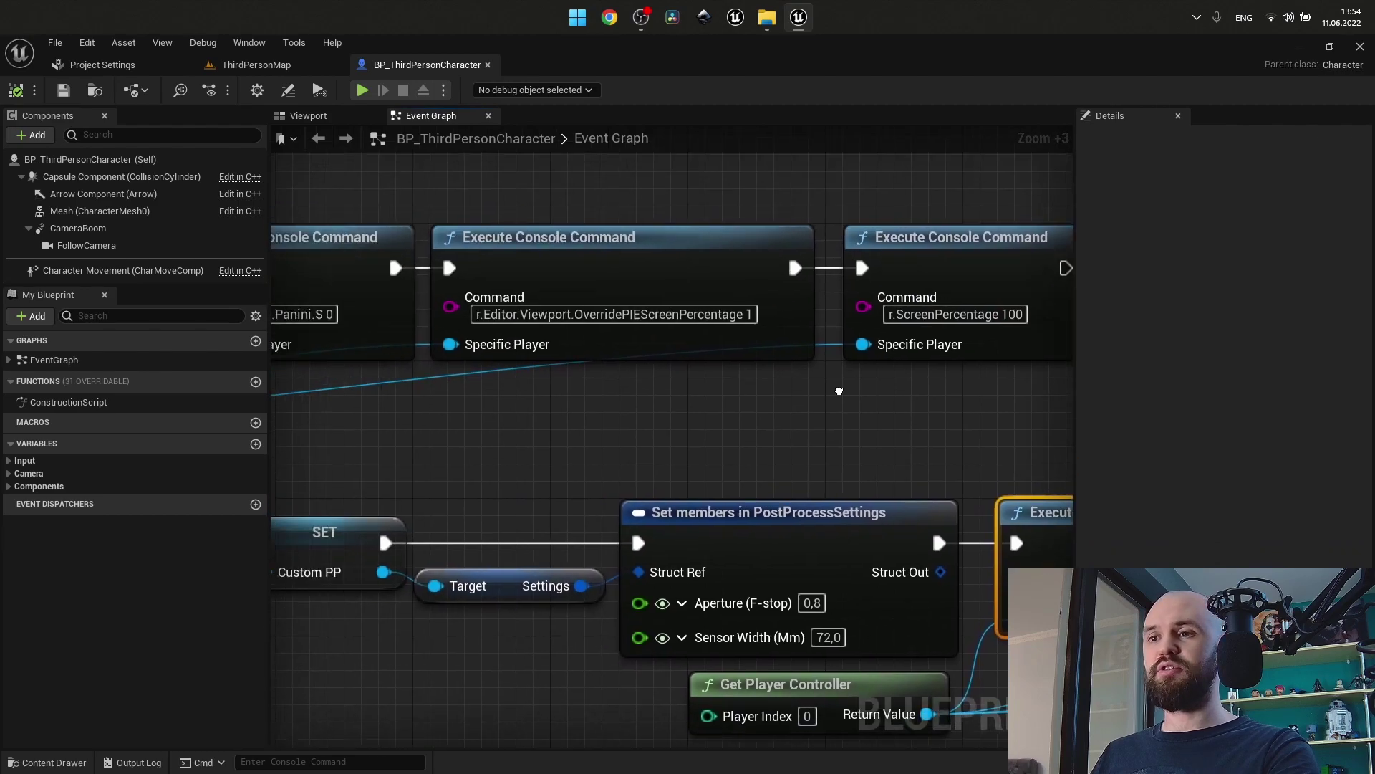
pyautogui.moveTo(276, 326); pyautogui.dragTo(846, 329, button='right')
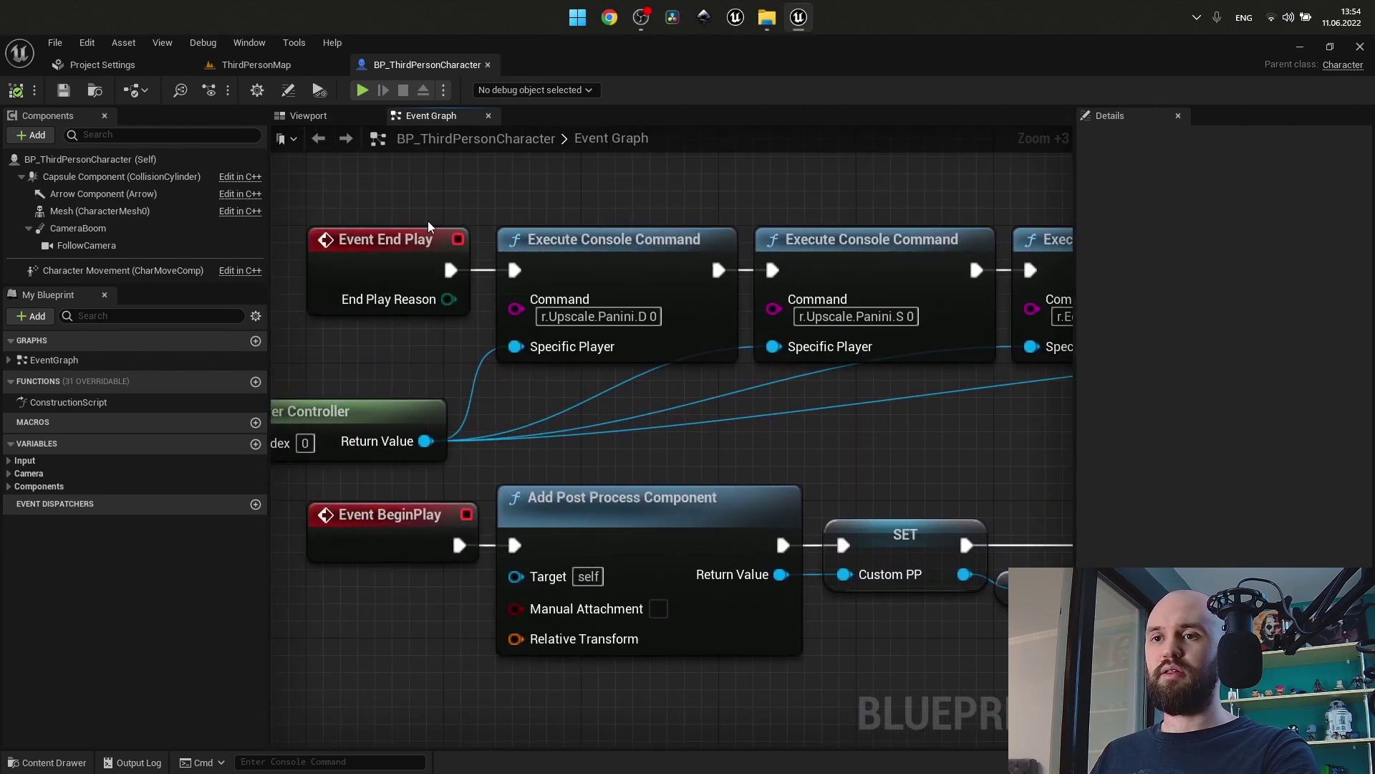
# Disconnect Event End Play from its reset commands and run and stop the game preview in ThirdPersonMap to test the viewport without them
pyautogui.keyDown('alt'); pyautogui.click(451, 270); pyautogui.keyUp('alt')
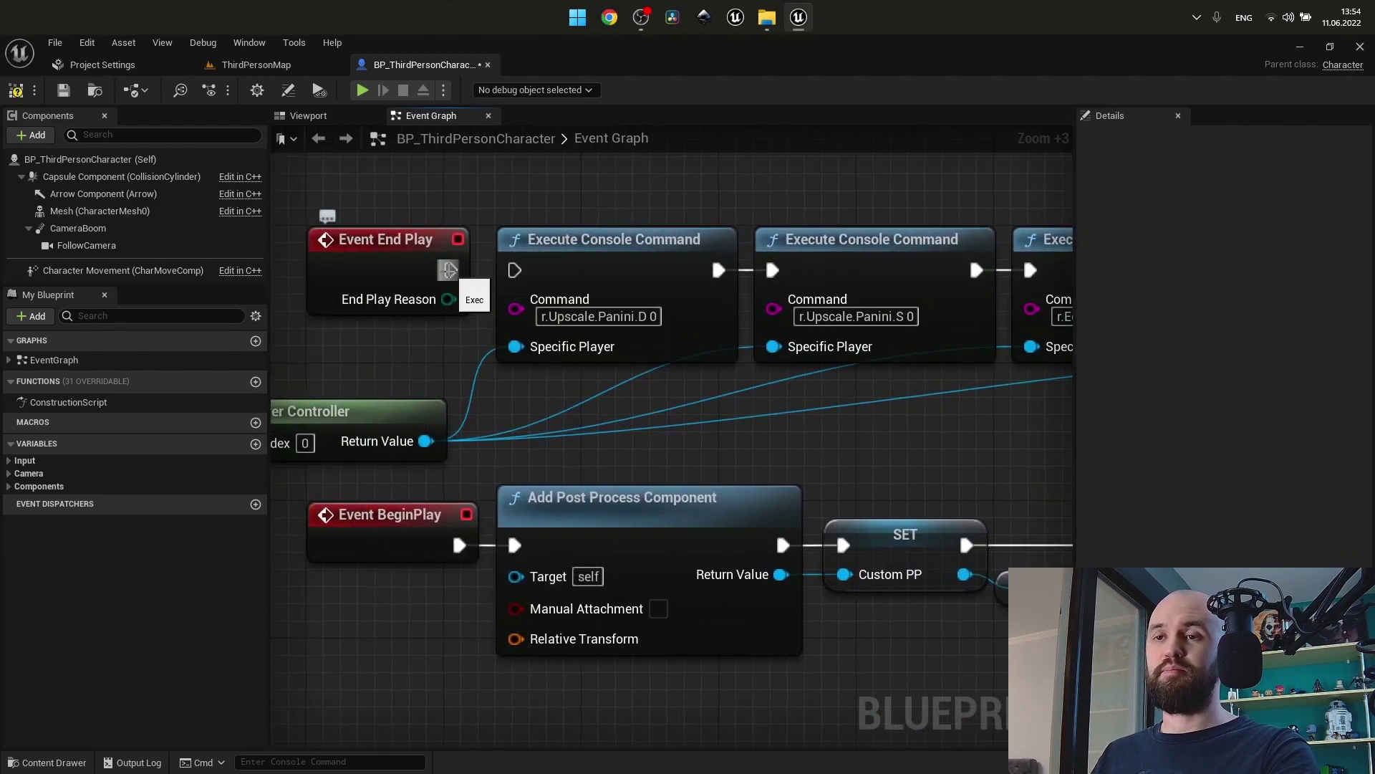
pyautogui.click(16, 90)
pyautogui.click(256, 64)
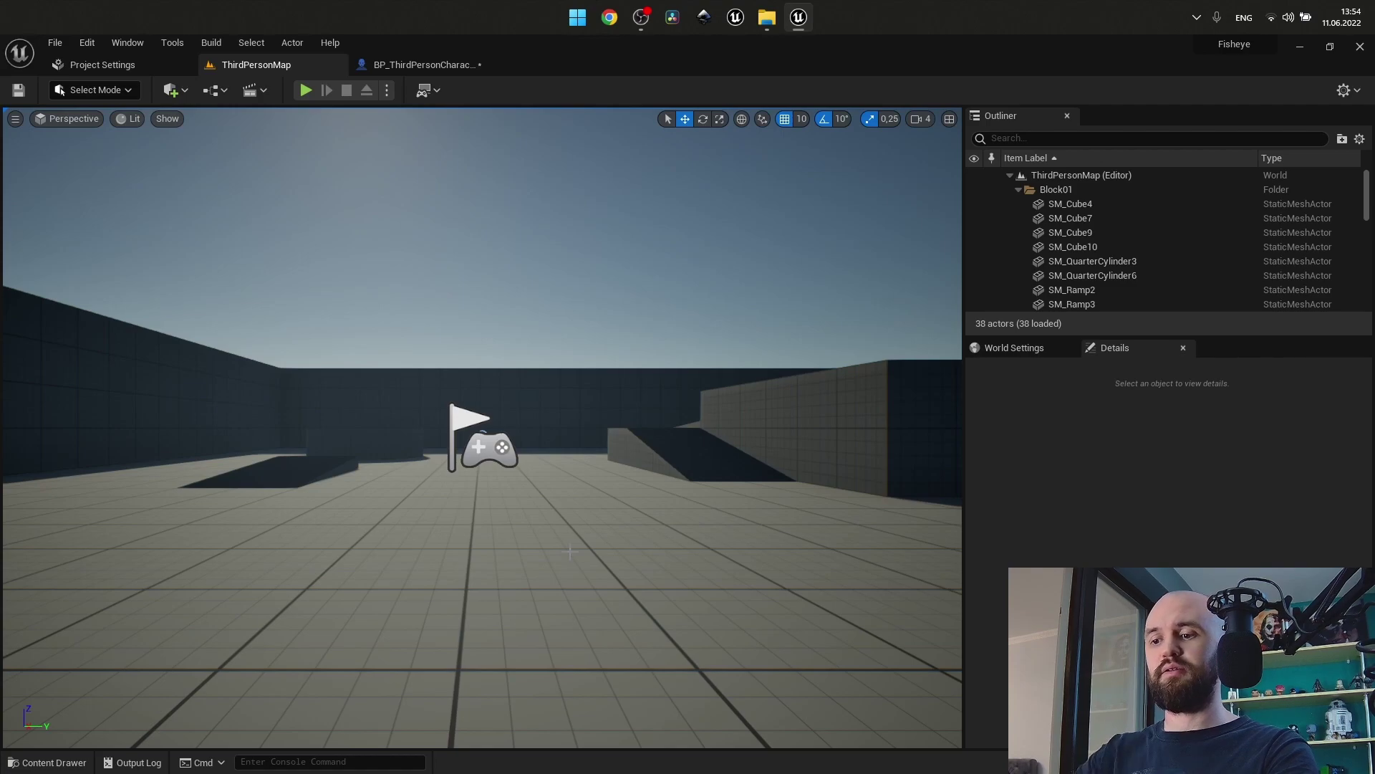
pyautogui.hotkey('alt', 'p')
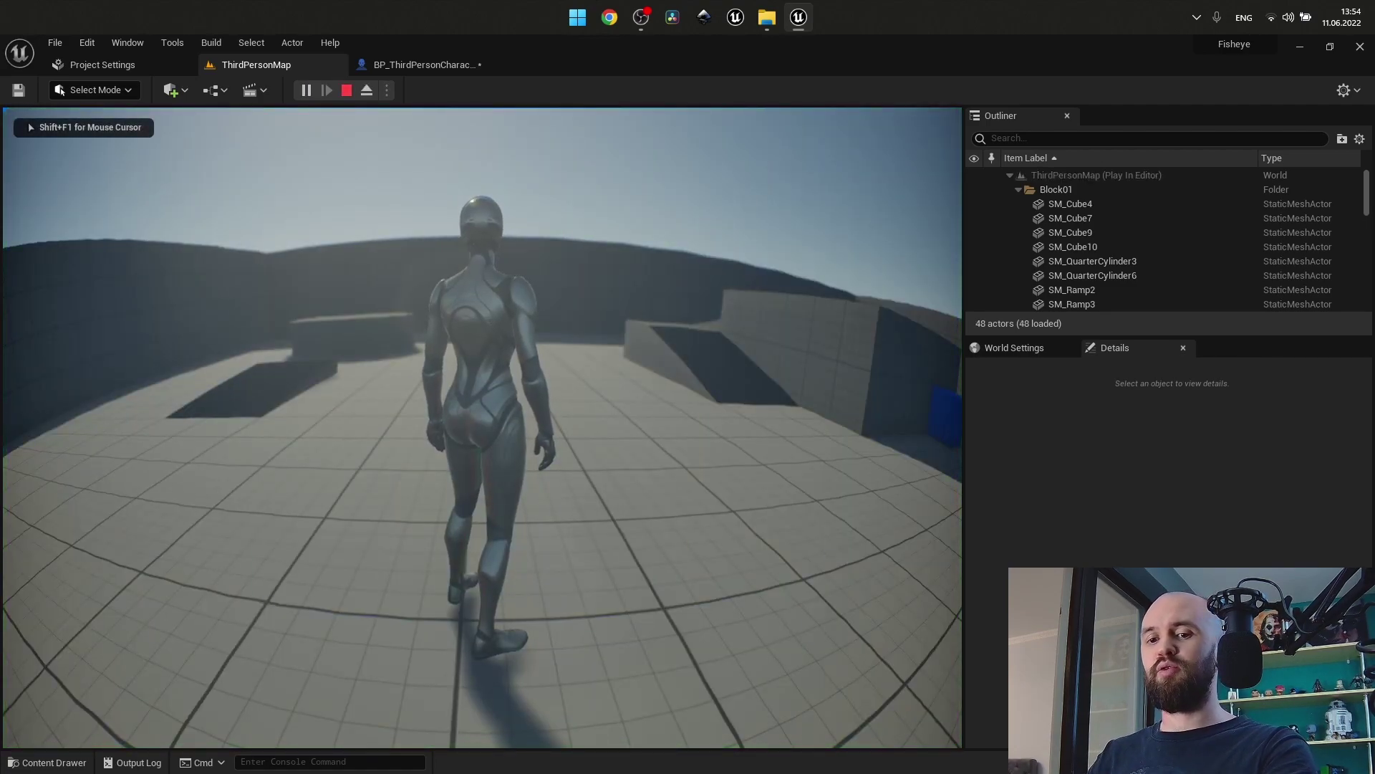
pyautogui.press('Escape')
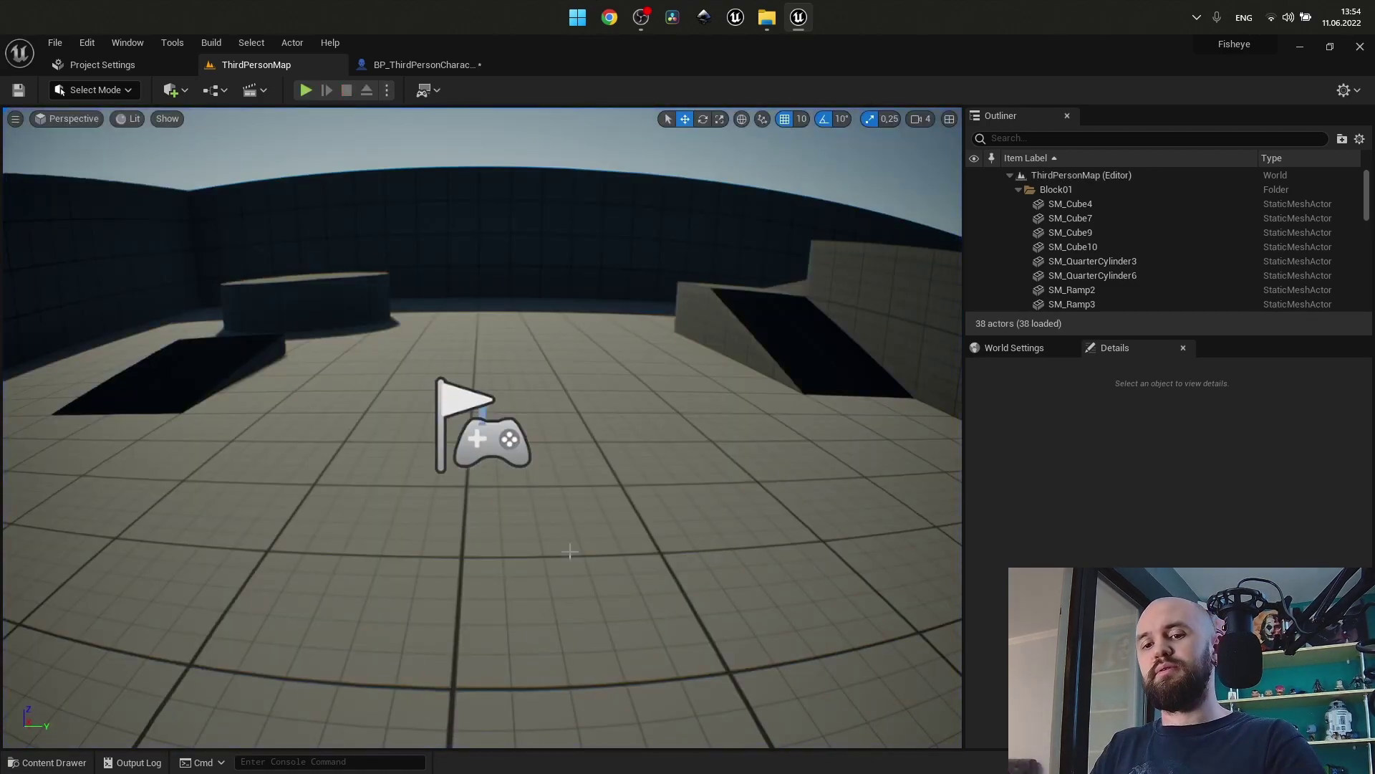
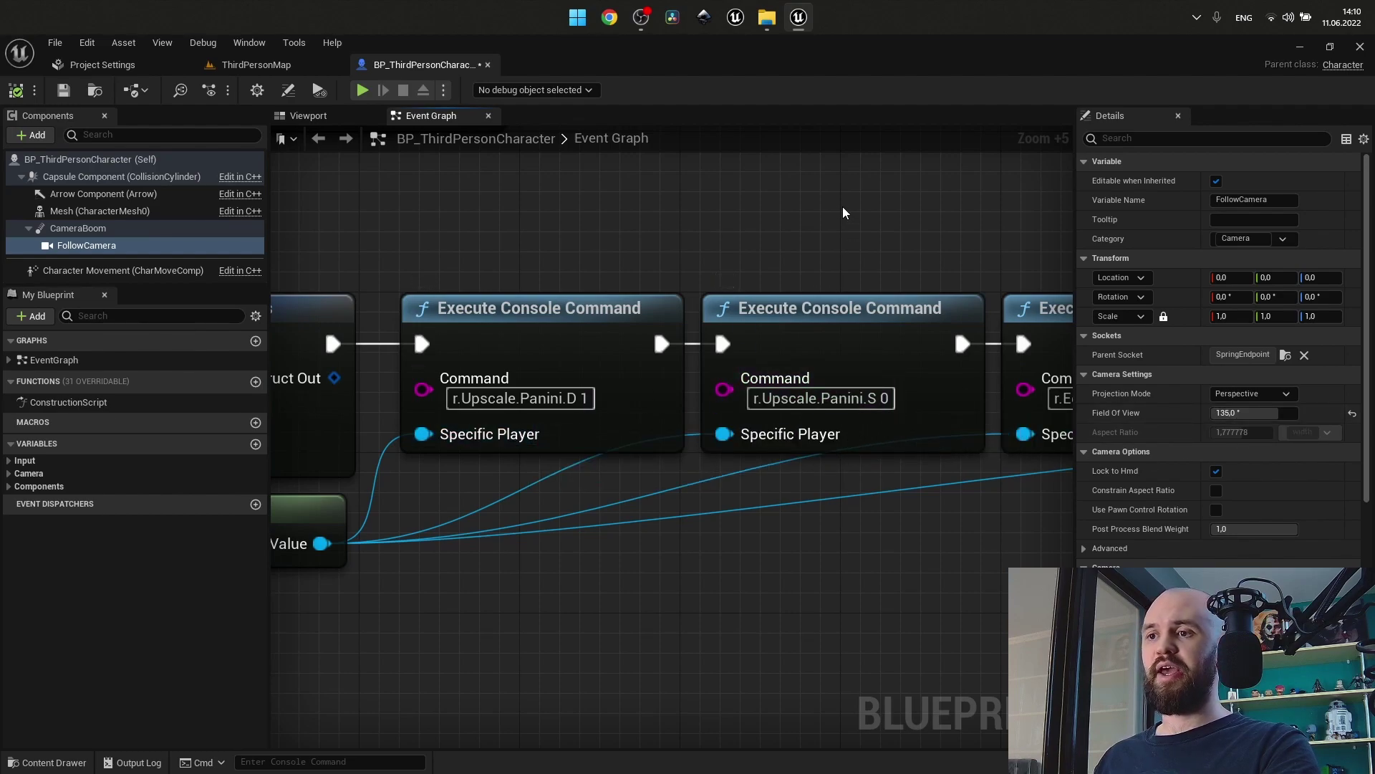
# Change the BeginPlay command to r.Upscale.Panini.S 0.25, comparing the game preview before and after the change
pyautogui.hotkey('alt', 'p')
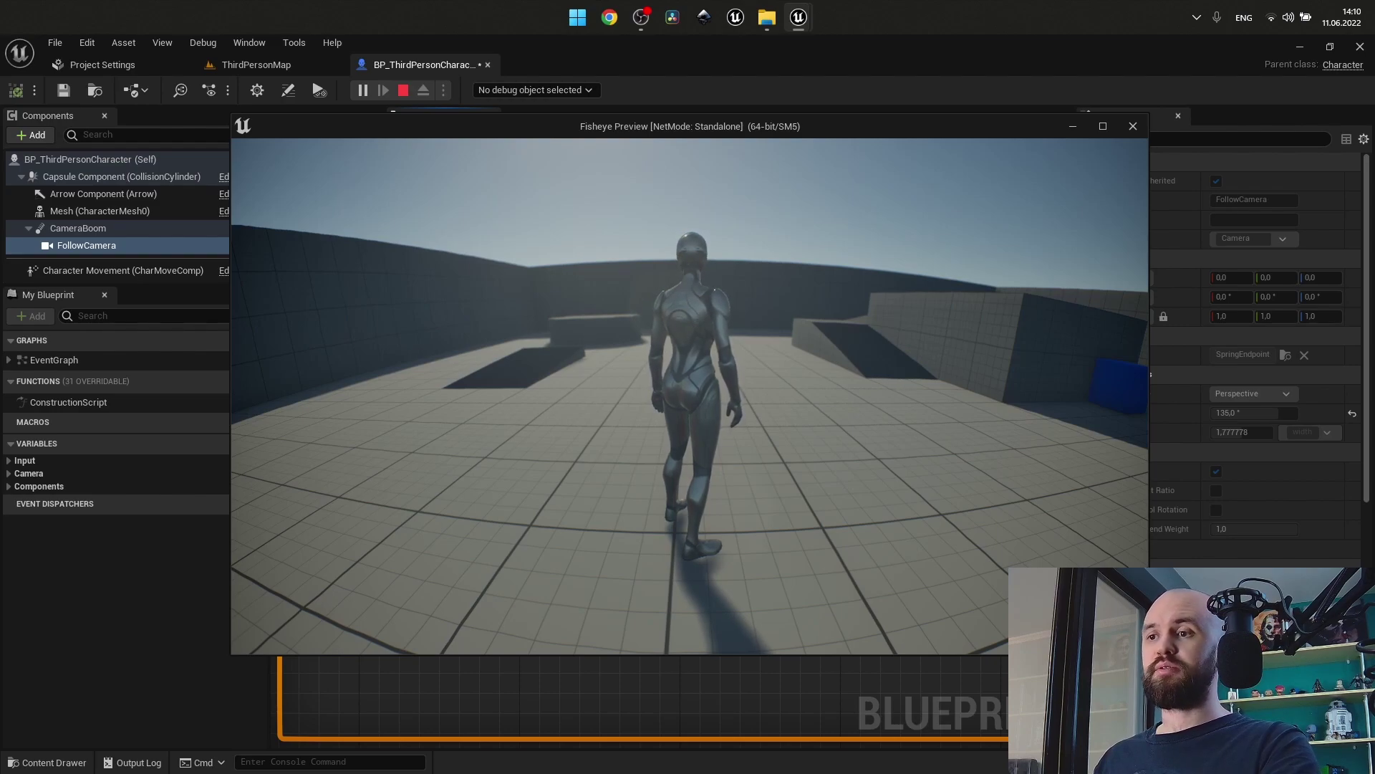
pyautogui.press('Escape')
pyautogui.click(891, 402)
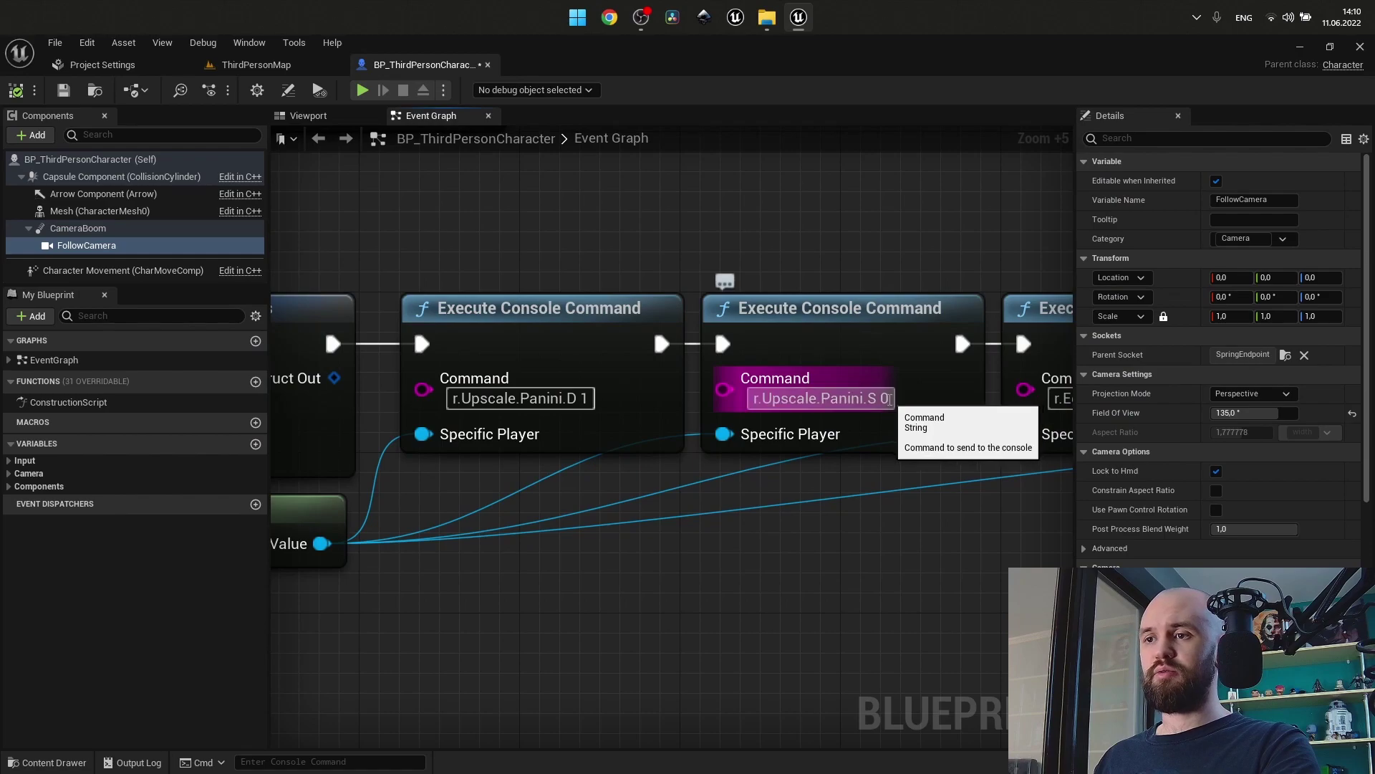
pyautogui.press('End')
pyautogui.write('.25')
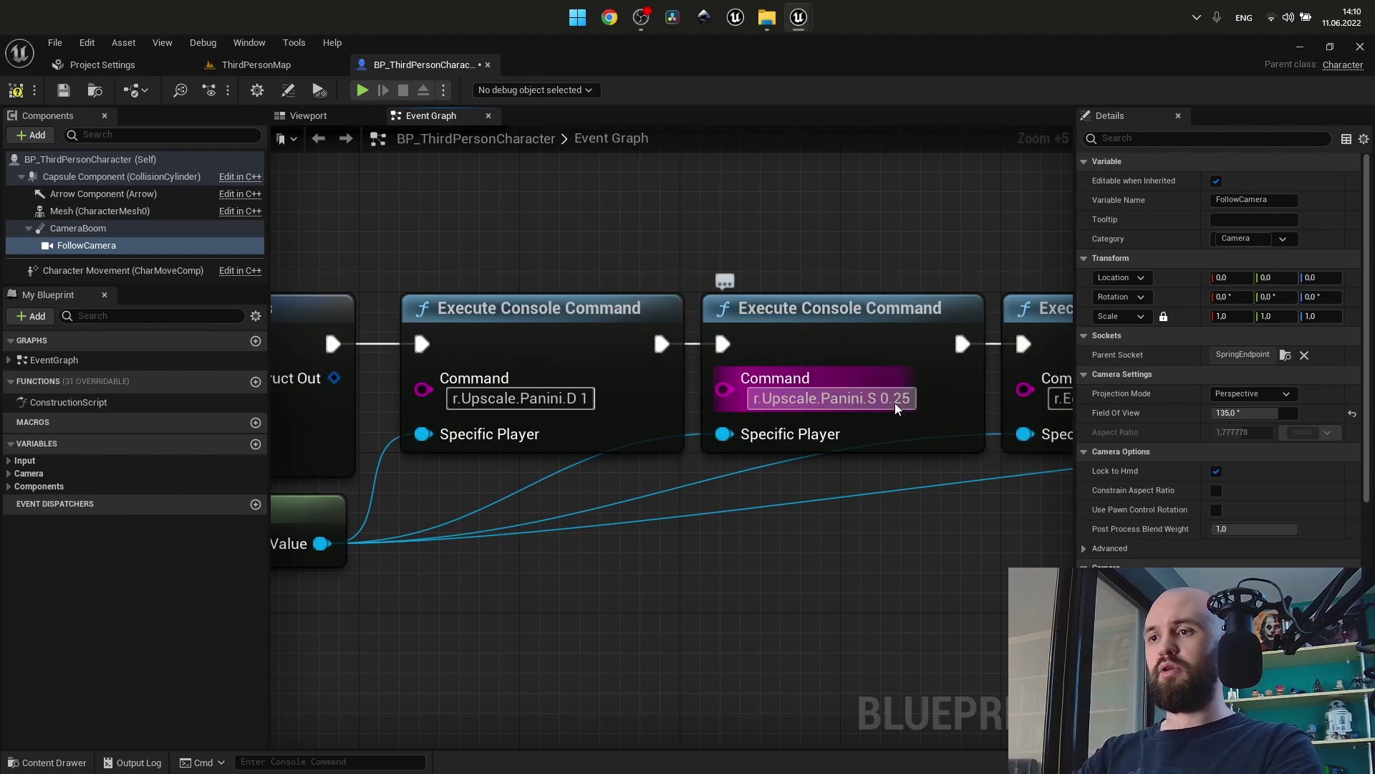
pyautogui.hotkey('alt', 'p')
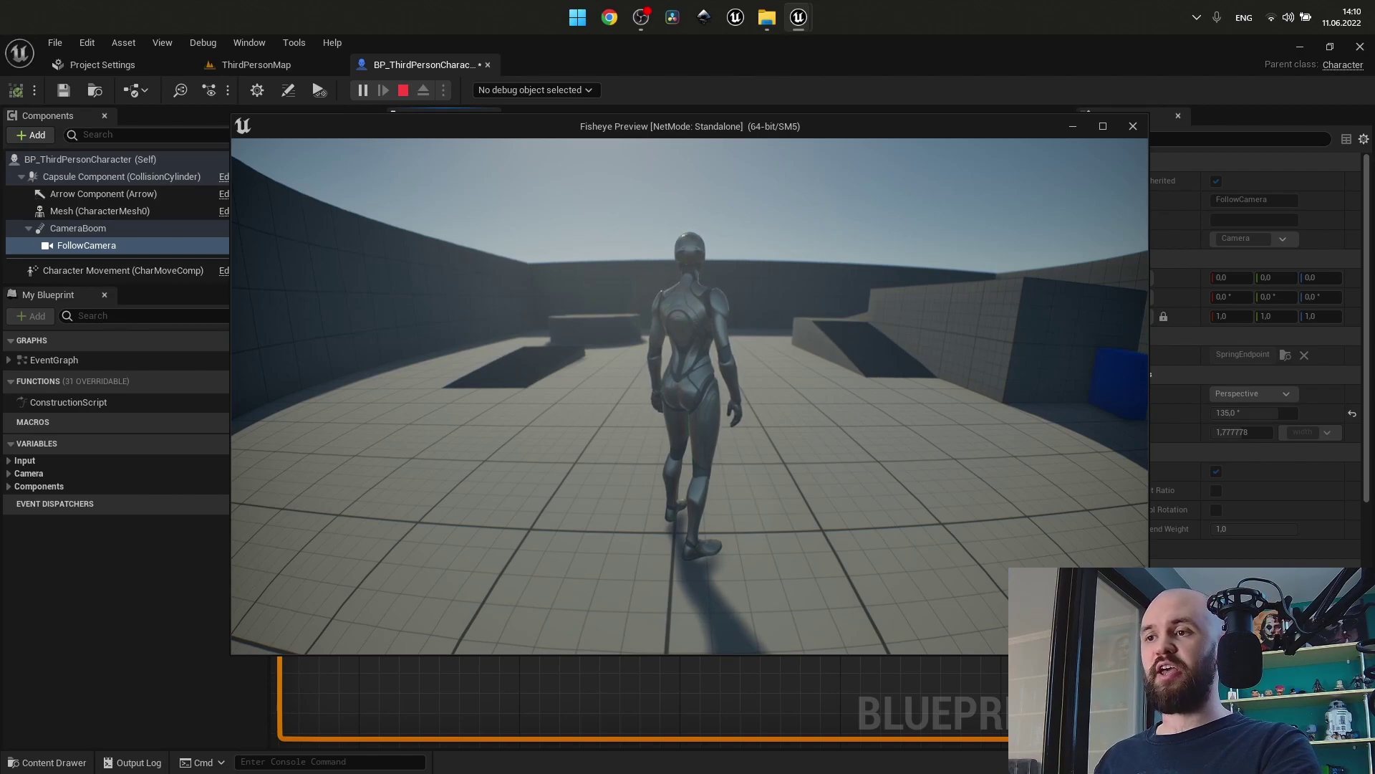
pyautogui.press('a')
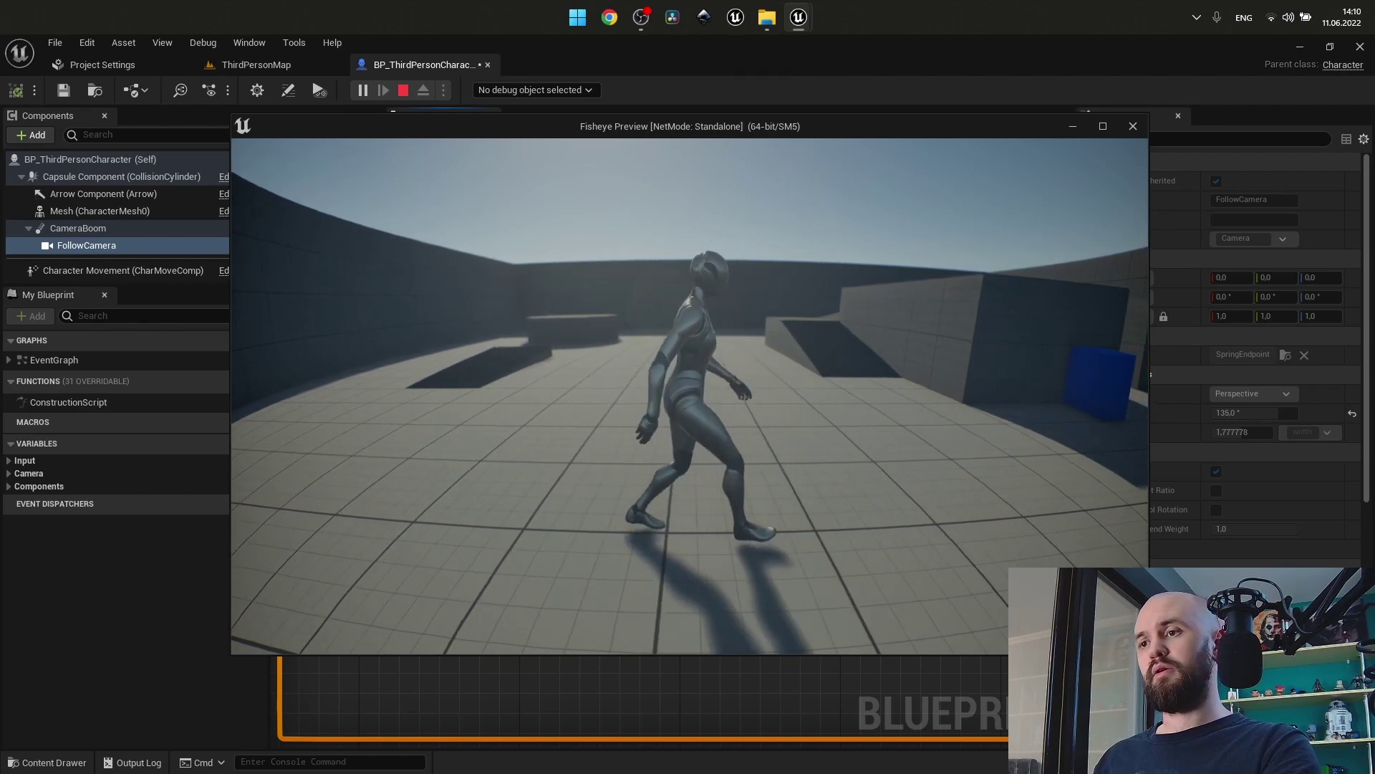
pyautogui.press('Escape')
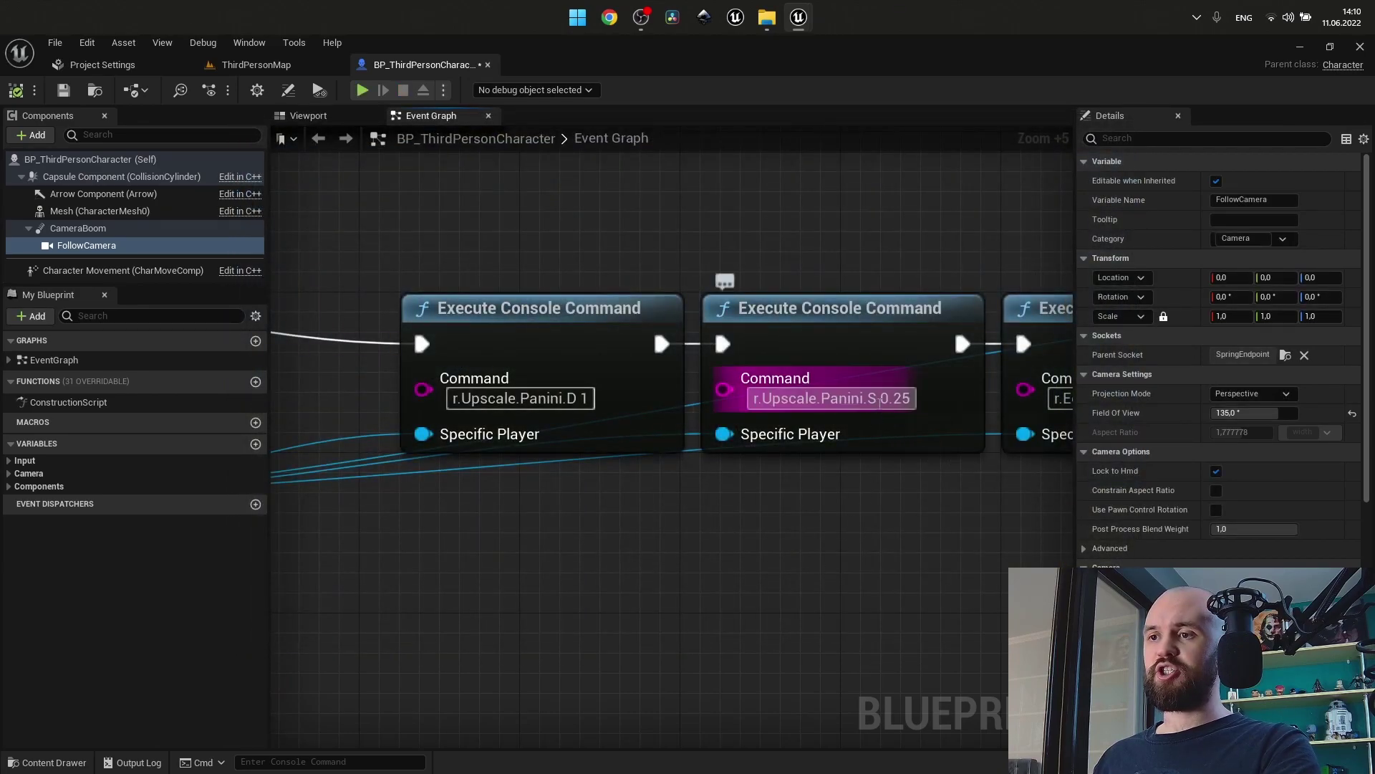
# Set the BeginPlay command to r.Upscale.Panini.S -0.25, then run and stop the game preview to check the distortion
pyautogui.doubleClick(907, 399)
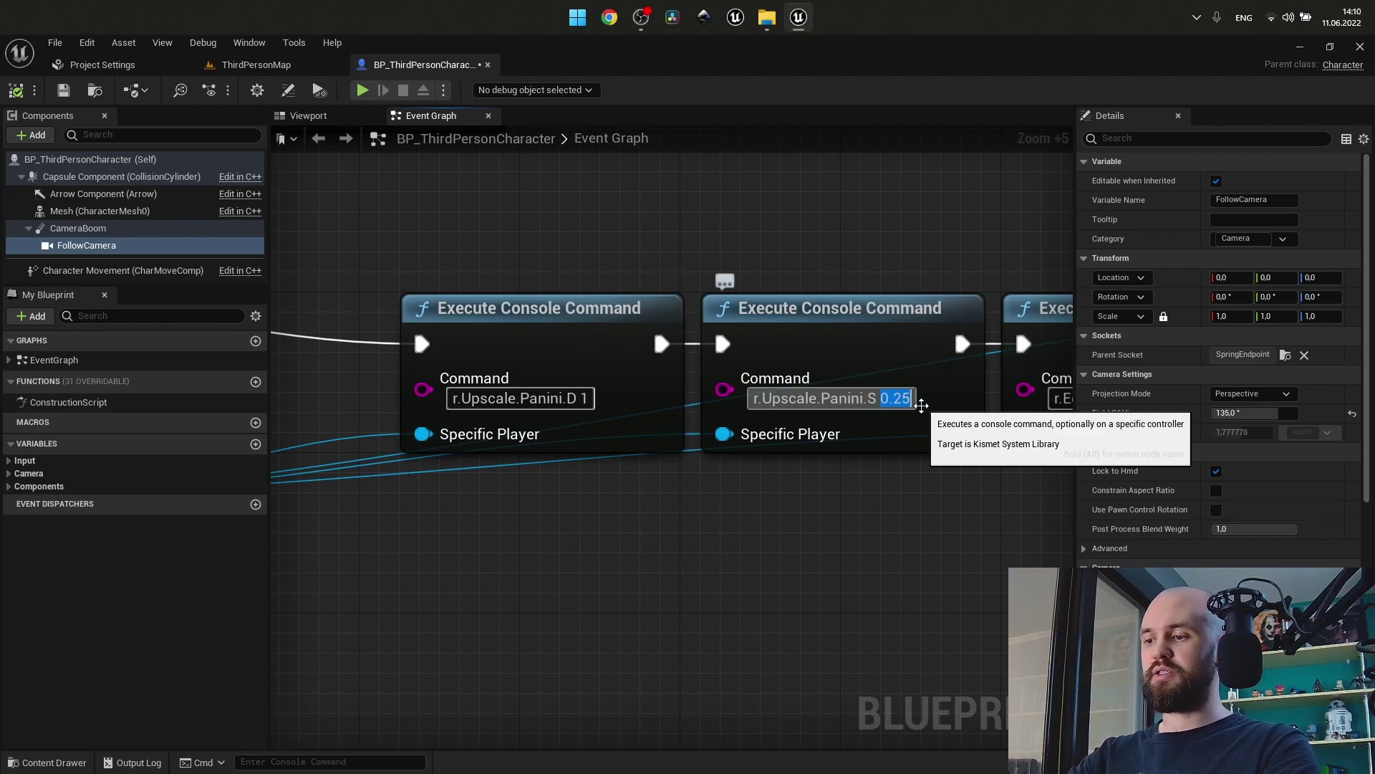
pyautogui.write('-0.25')
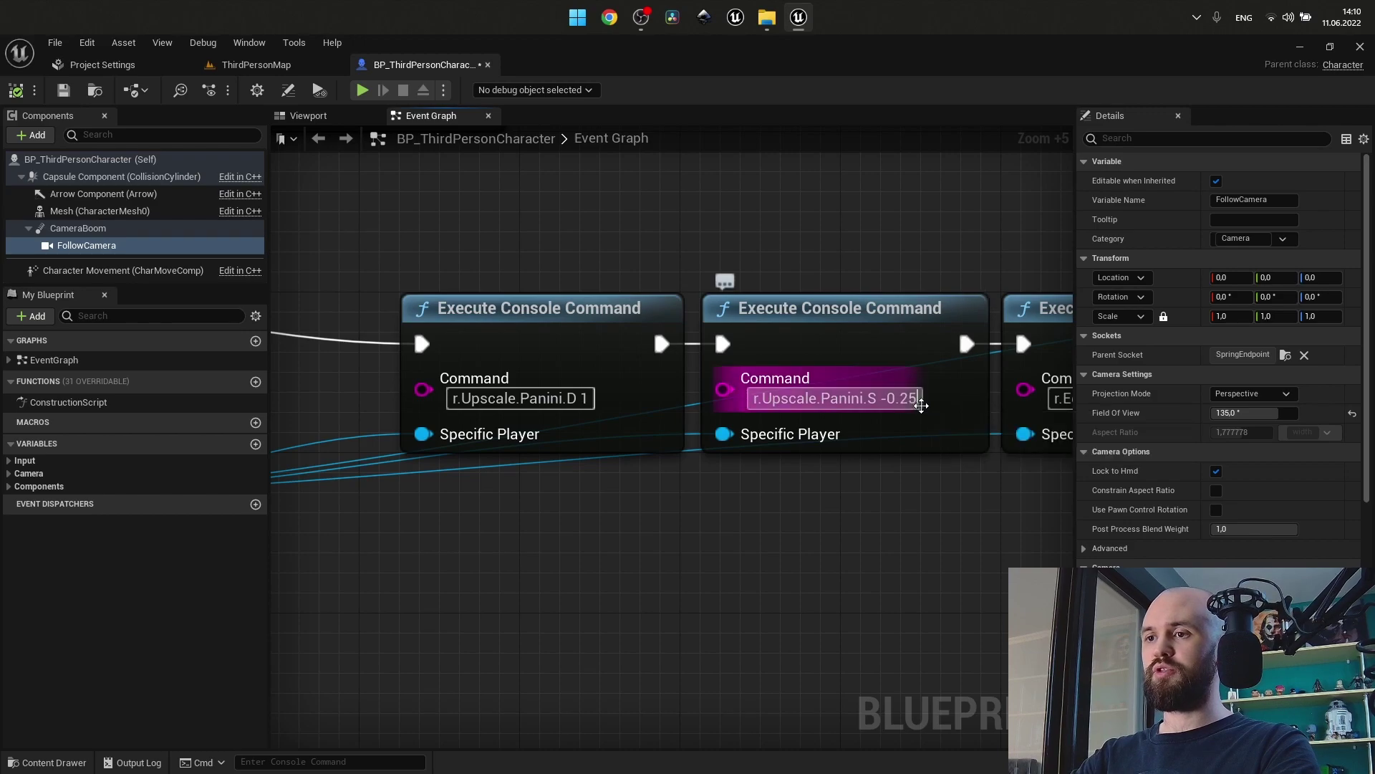
pyautogui.hotkey('alt', 'p')
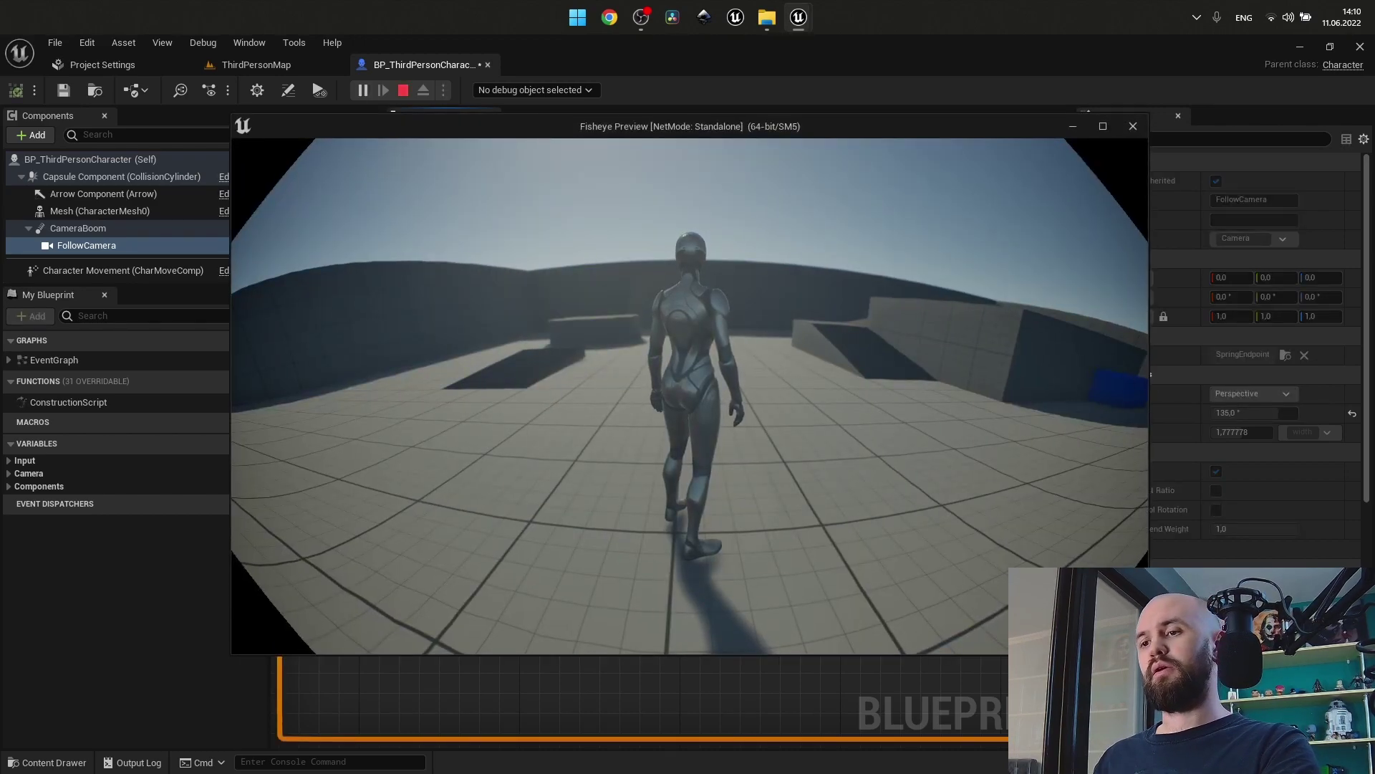
pyautogui.press('Escape')
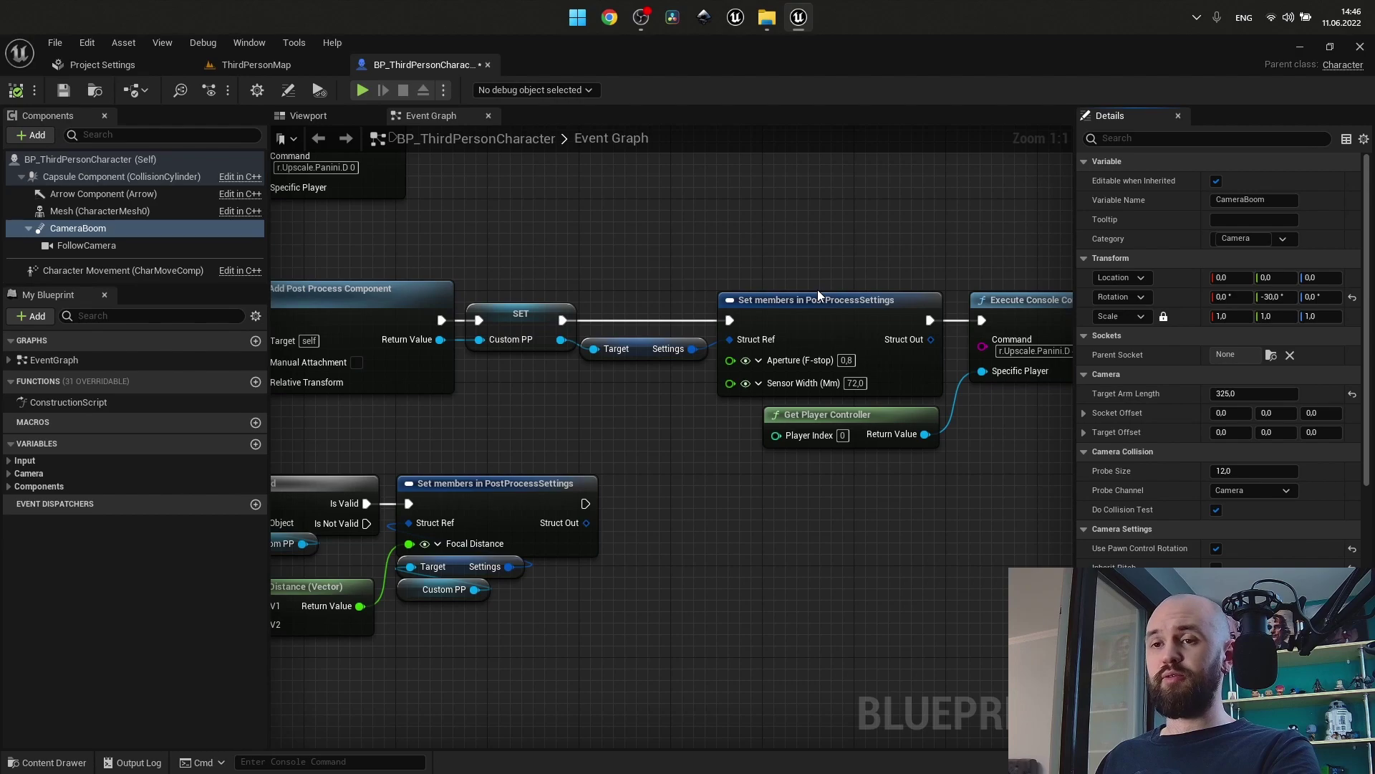
# Review the BeginPlay post-process chain and the Event Tick logic that sets the focal distance from the camera-to-actor distance
pyautogui.scroll(-1, 818, 289)
pyautogui.moveTo(612, 372); pyautogui.dragTo(695, 367, button='right')
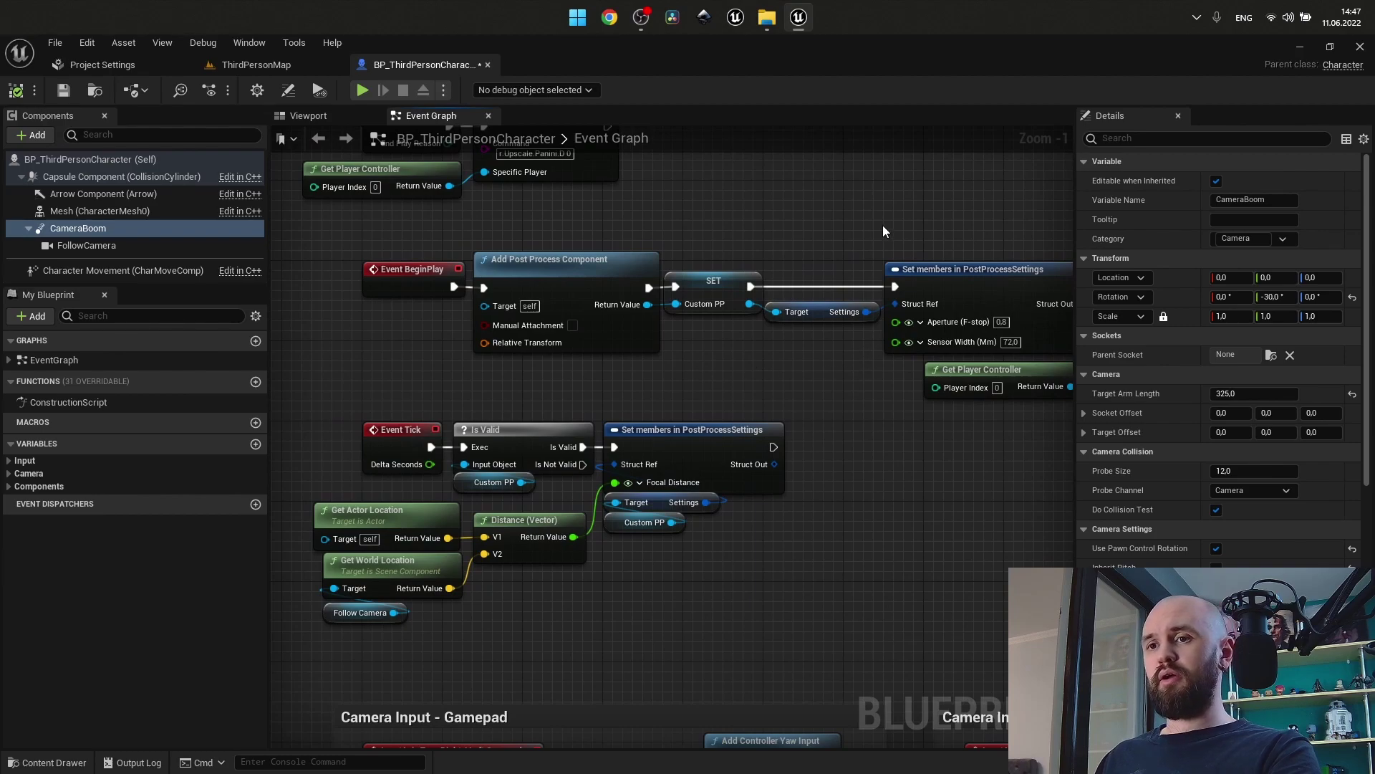
pyautogui.moveTo(883, 231); pyautogui.dragTo(708, 238, button='right')
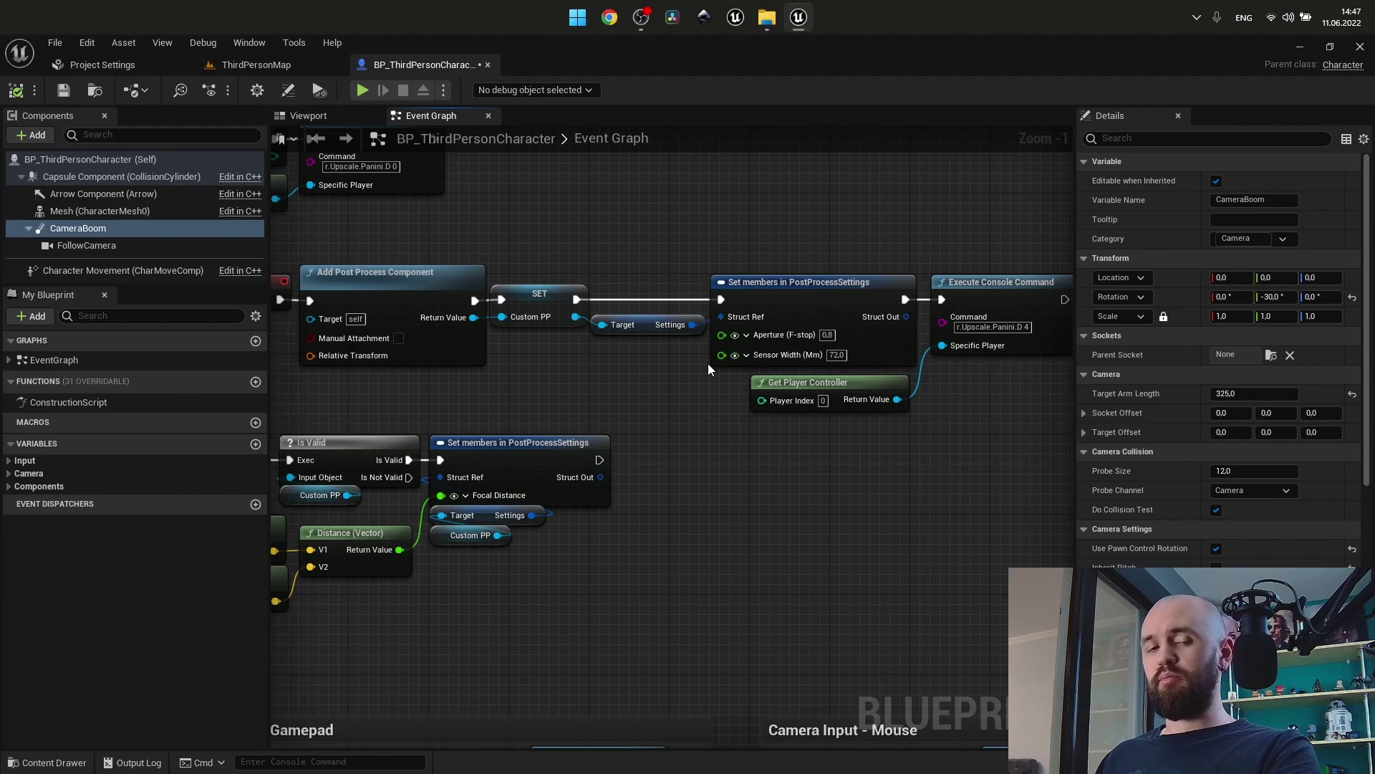
pyautogui.moveTo(703, 364); pyautogui.dragTo(852, 305, button='right')
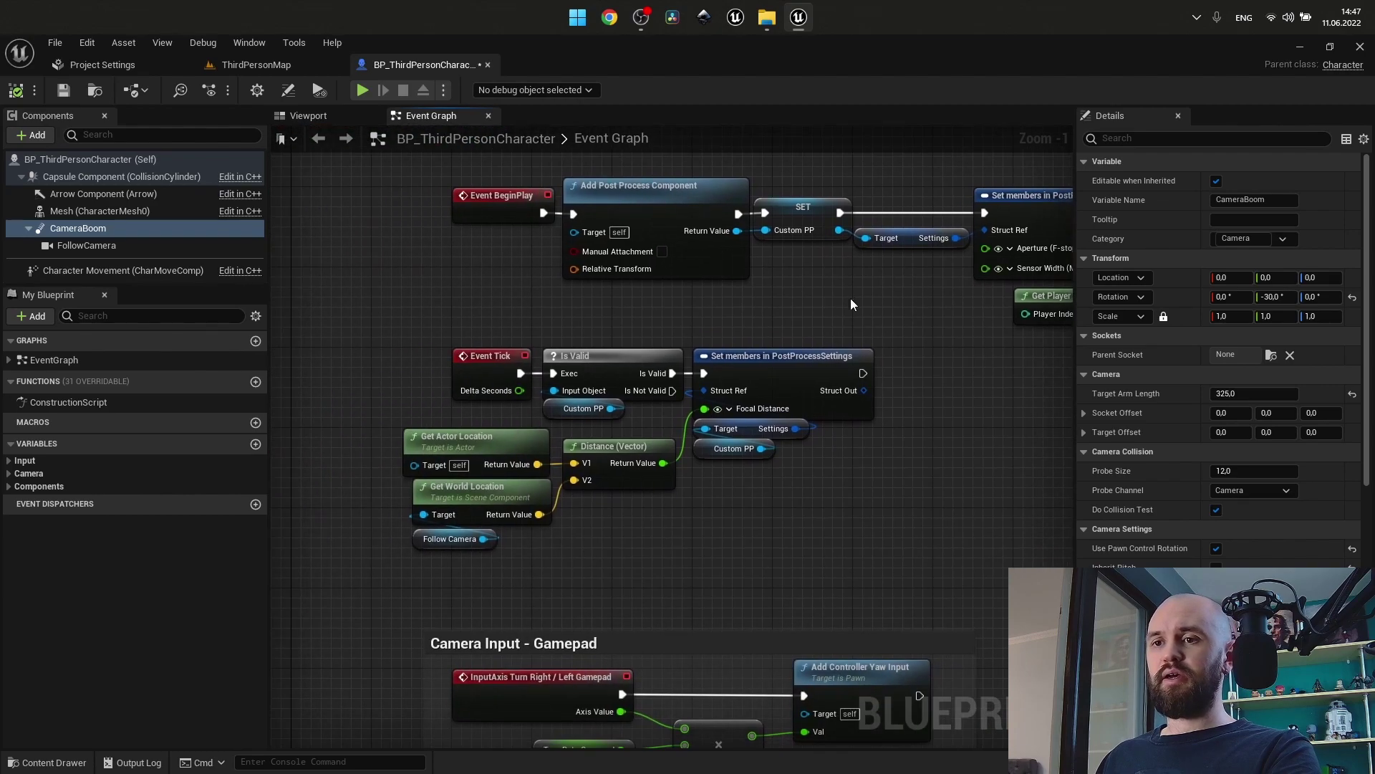
pyautogui.moveTo(414, 328); pyautogui.dragTo(502, 394)
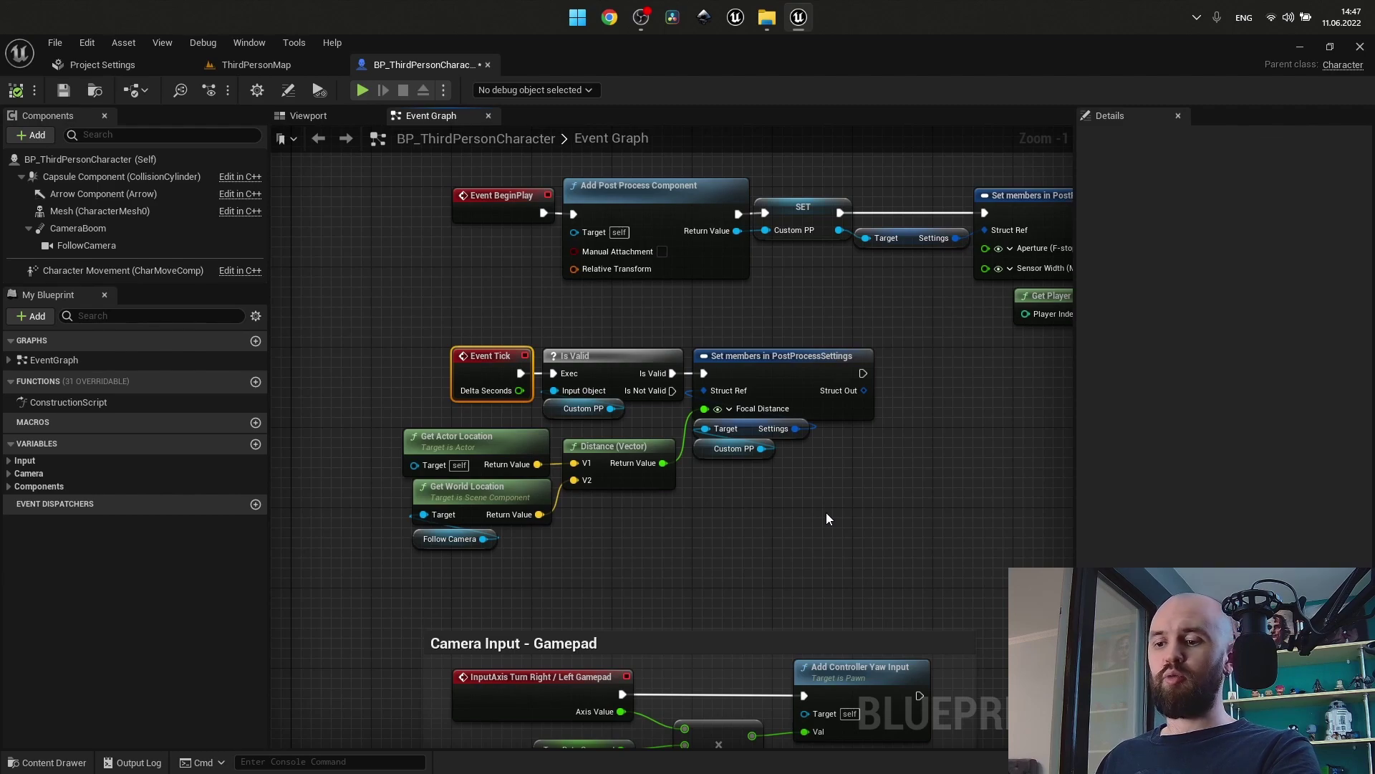
pyautogui.moveTo(906, 394); pyautogui.dragTo(748, 483, button='right')
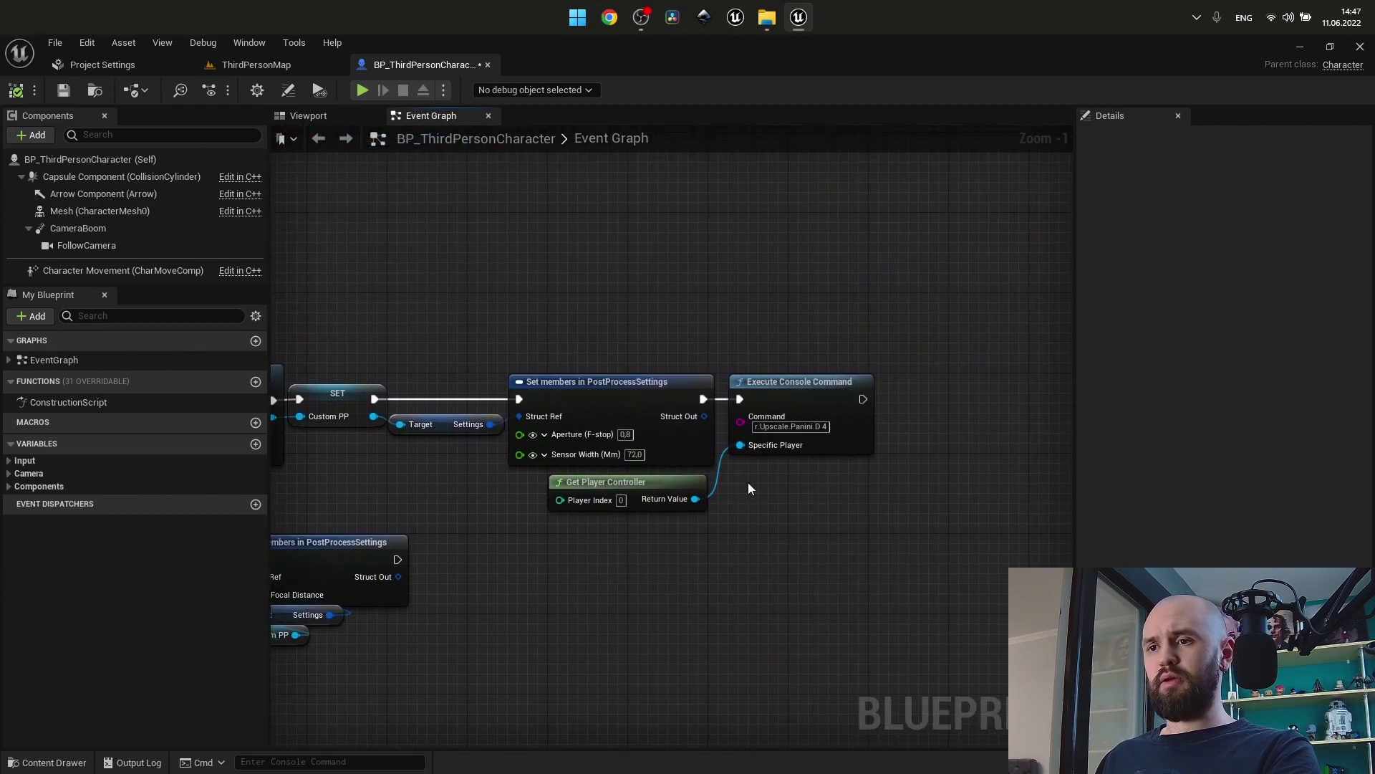
# Inspect the CameraBoom and FollowCamera settings, along with the Panini console command nodes on BeginPlay and End Play
pyautogui.click(105, 229)
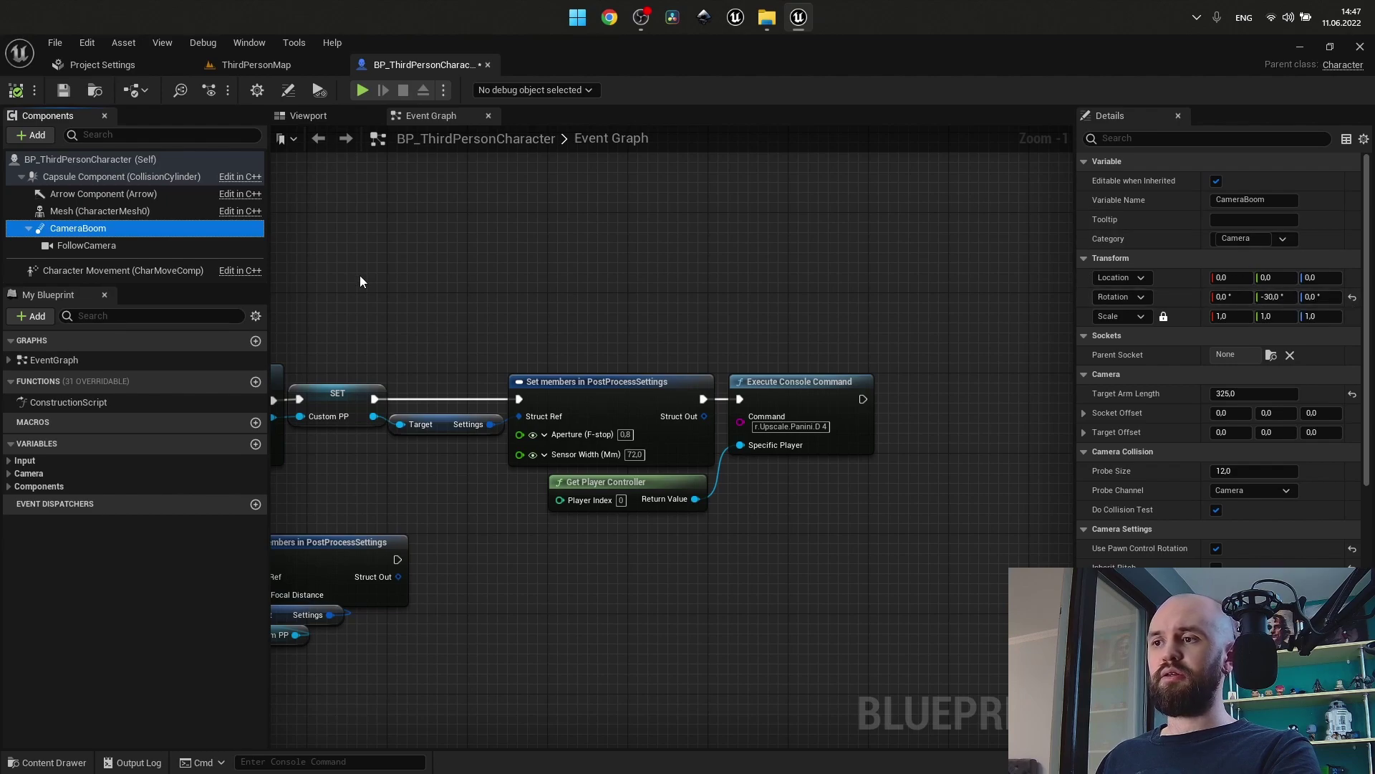
pyautogui.click(114, 245)
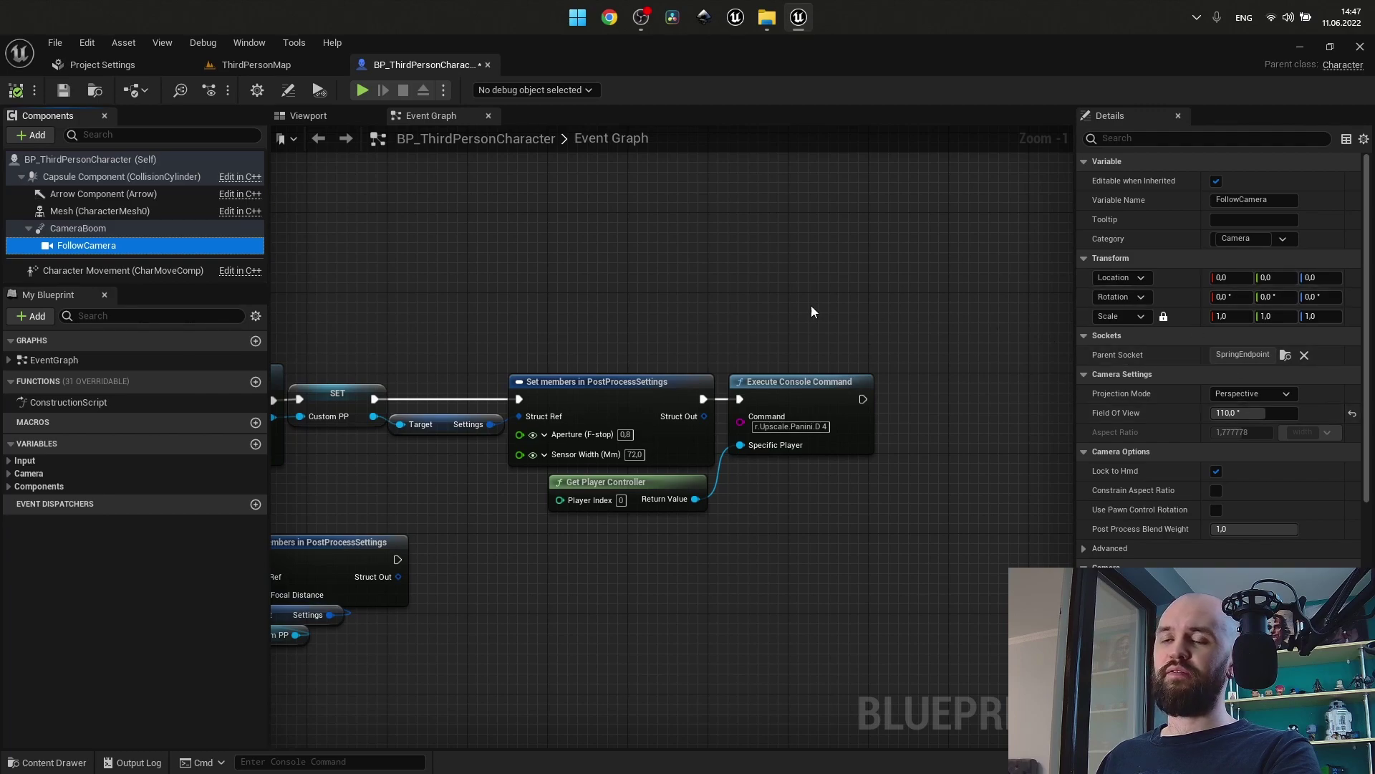
pyautogui.scroll(1, 800, 496)
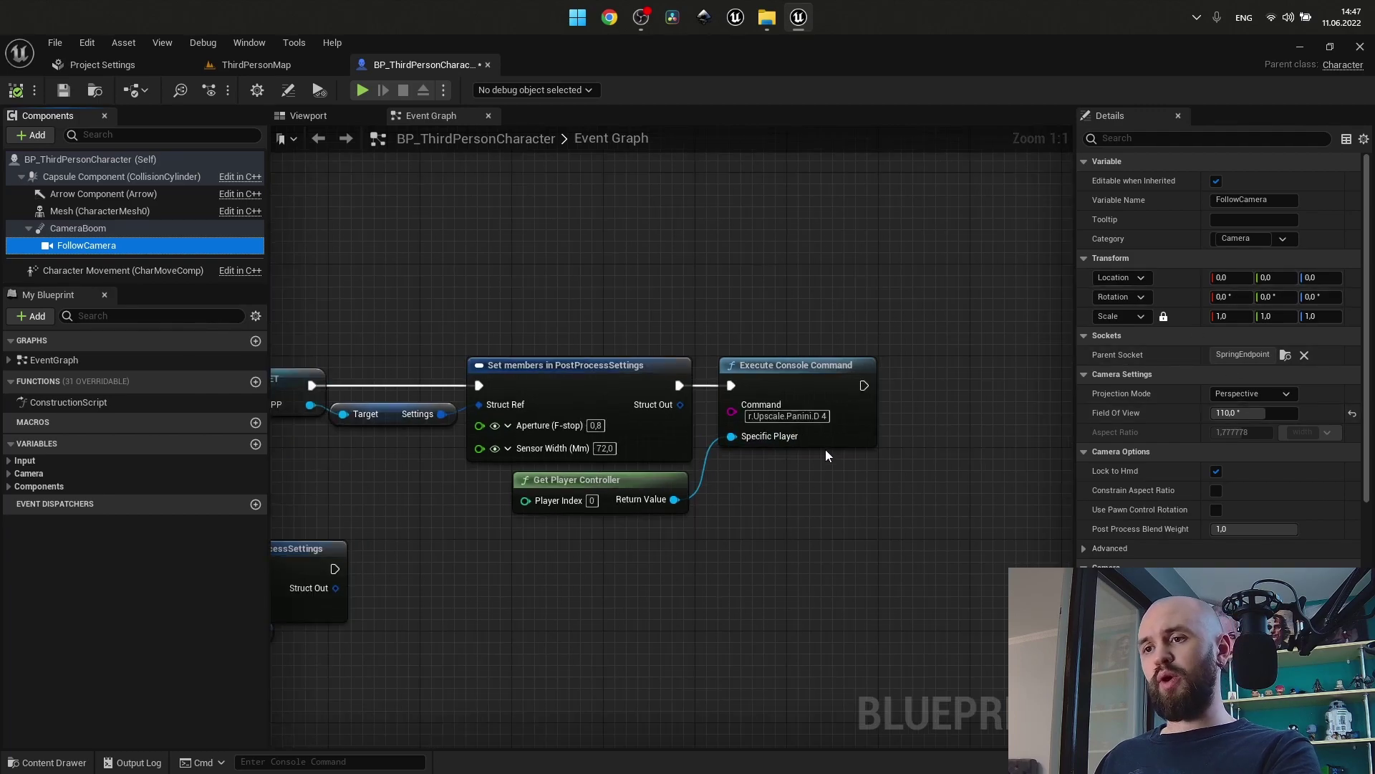
pyautogui.keyDown('ctrl'); pyautogui.scroll(6, 826, 450); pyautogui.keyUp('ctrl')
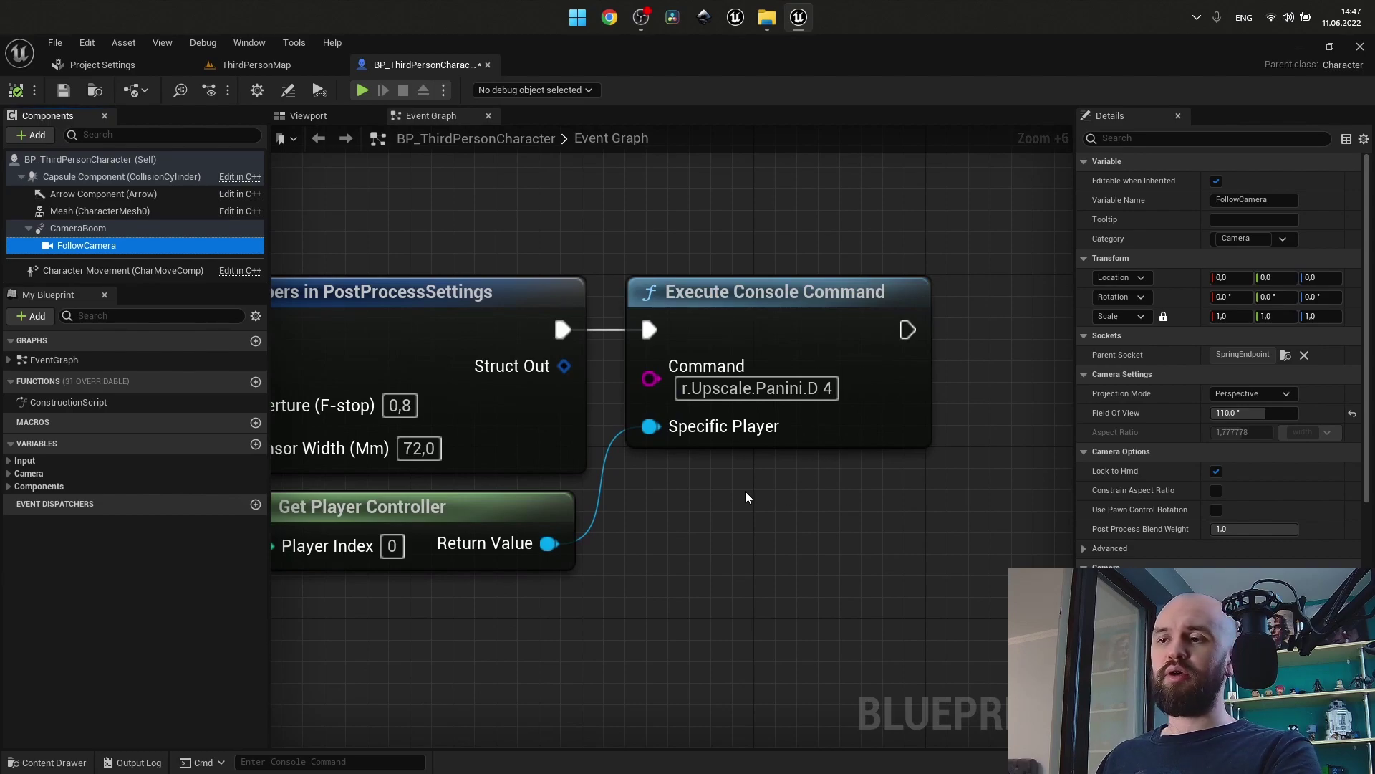
pyautogui.scroll(-5, 745, 491)
pyautogui.moveTo(613, 370); pyautogui.dragTo(1088, 732, button='right')
pyautogui.moveTo(338, 198); pyautogui.dragTo(900, 406)
pyautogui.moveTo(901, 406); pyautogui.dragTo(759, 495, button='right')
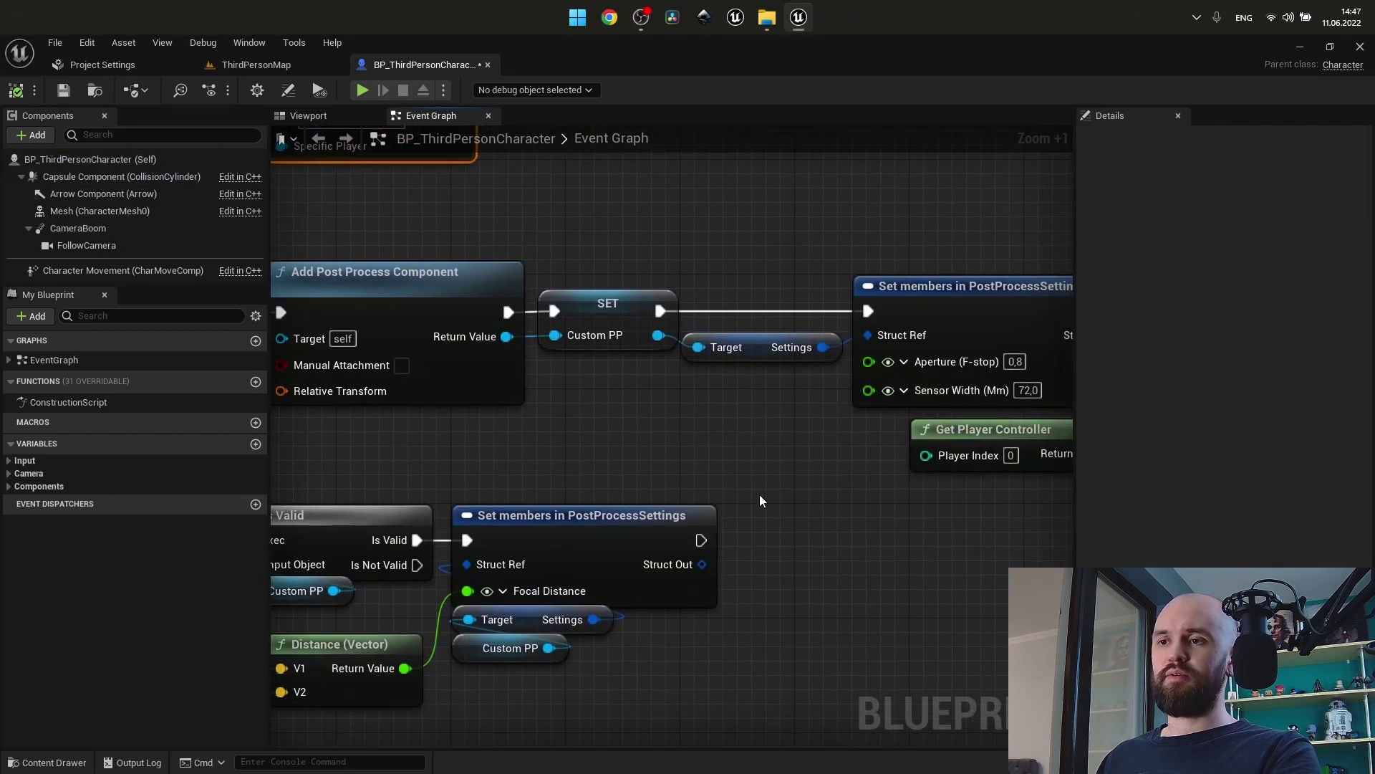
# Run the game preview, walk the character forward past the blue cubes to check the fisheye look, and stop it
pyautogui.hotkey('alt', 'p')
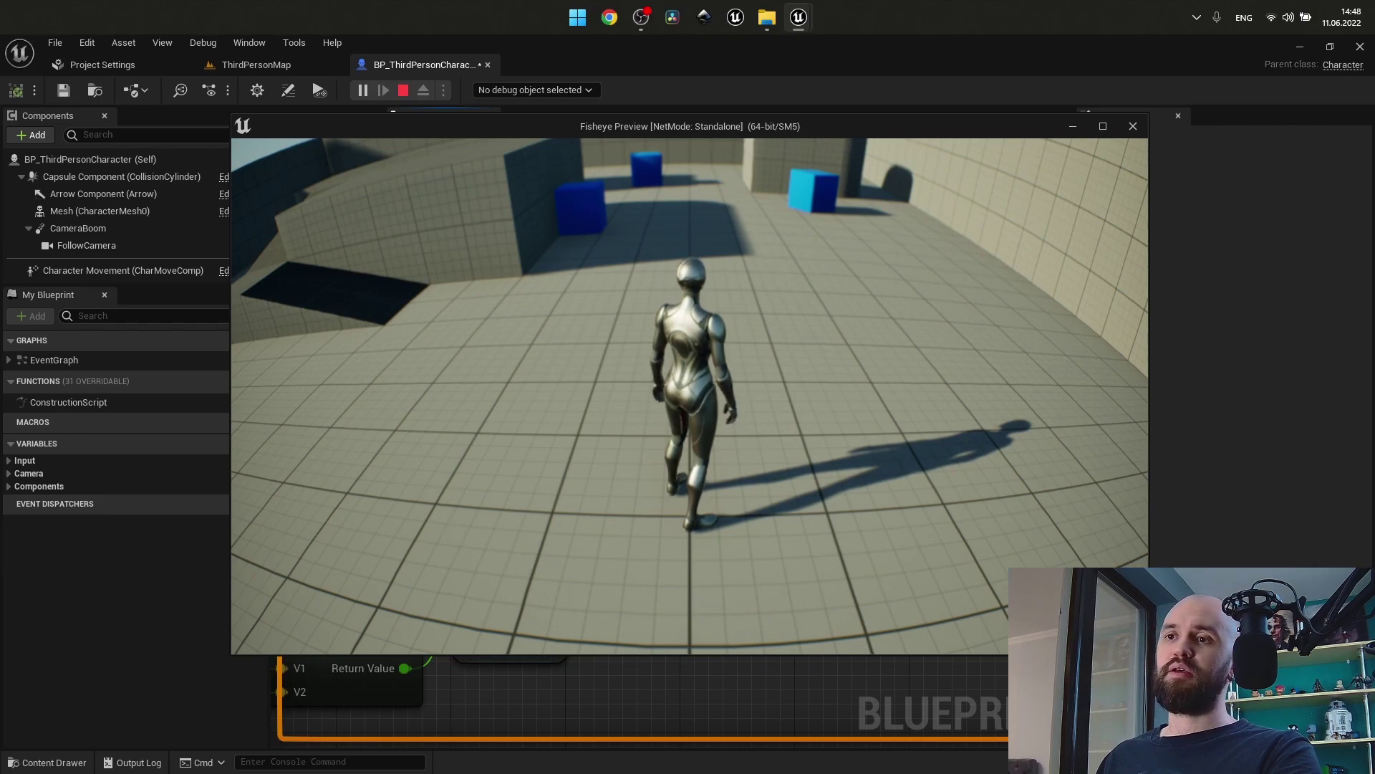
pyautogui.press('w')
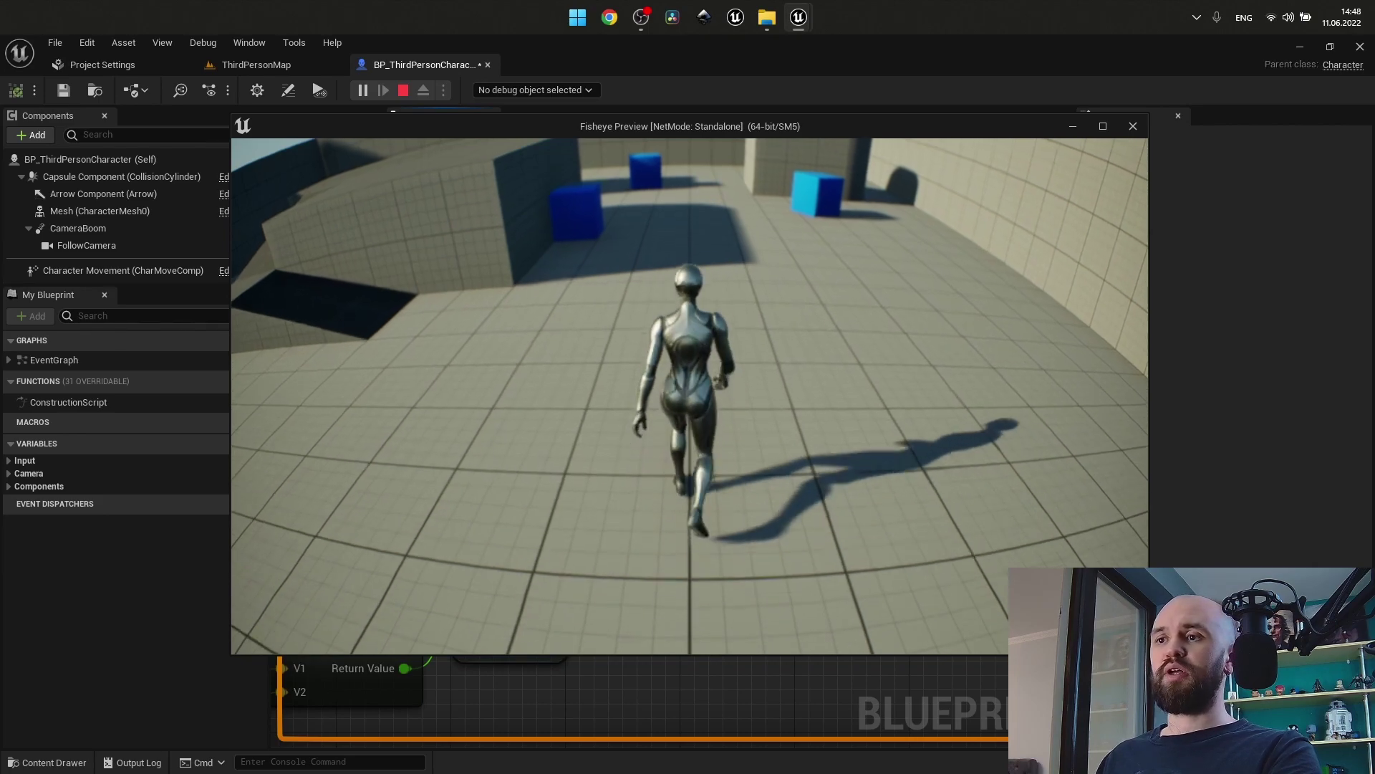
pyautogui.press('w')
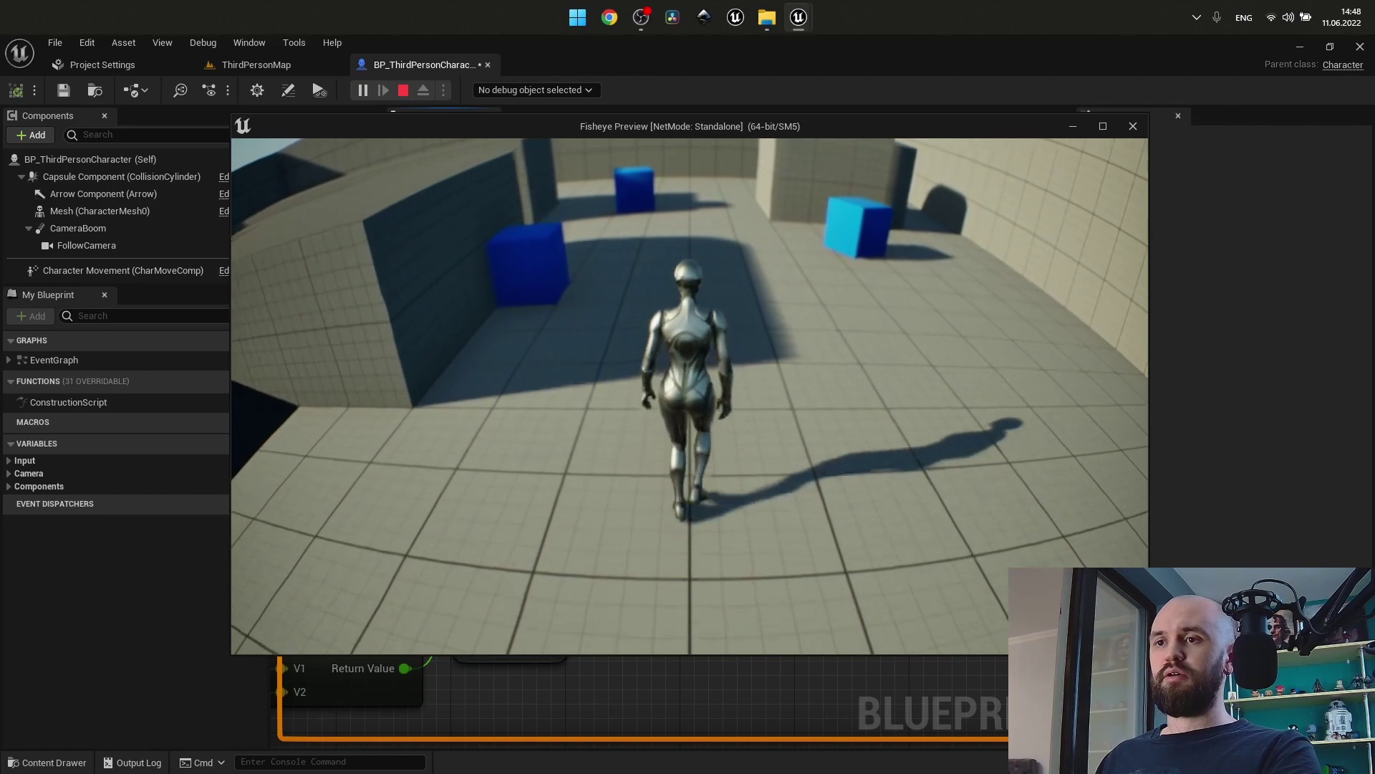
pyautogui.press('w')
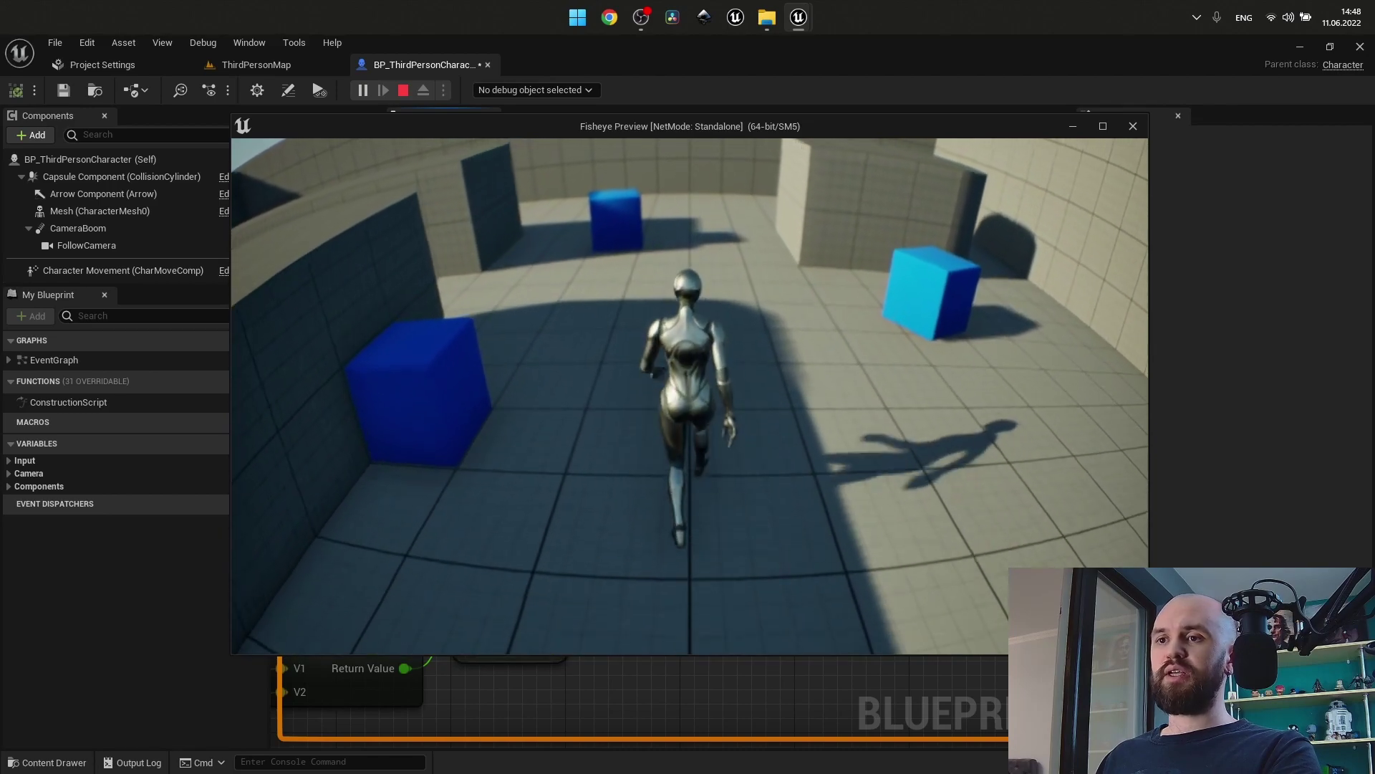
pyautogui.press('Escape')
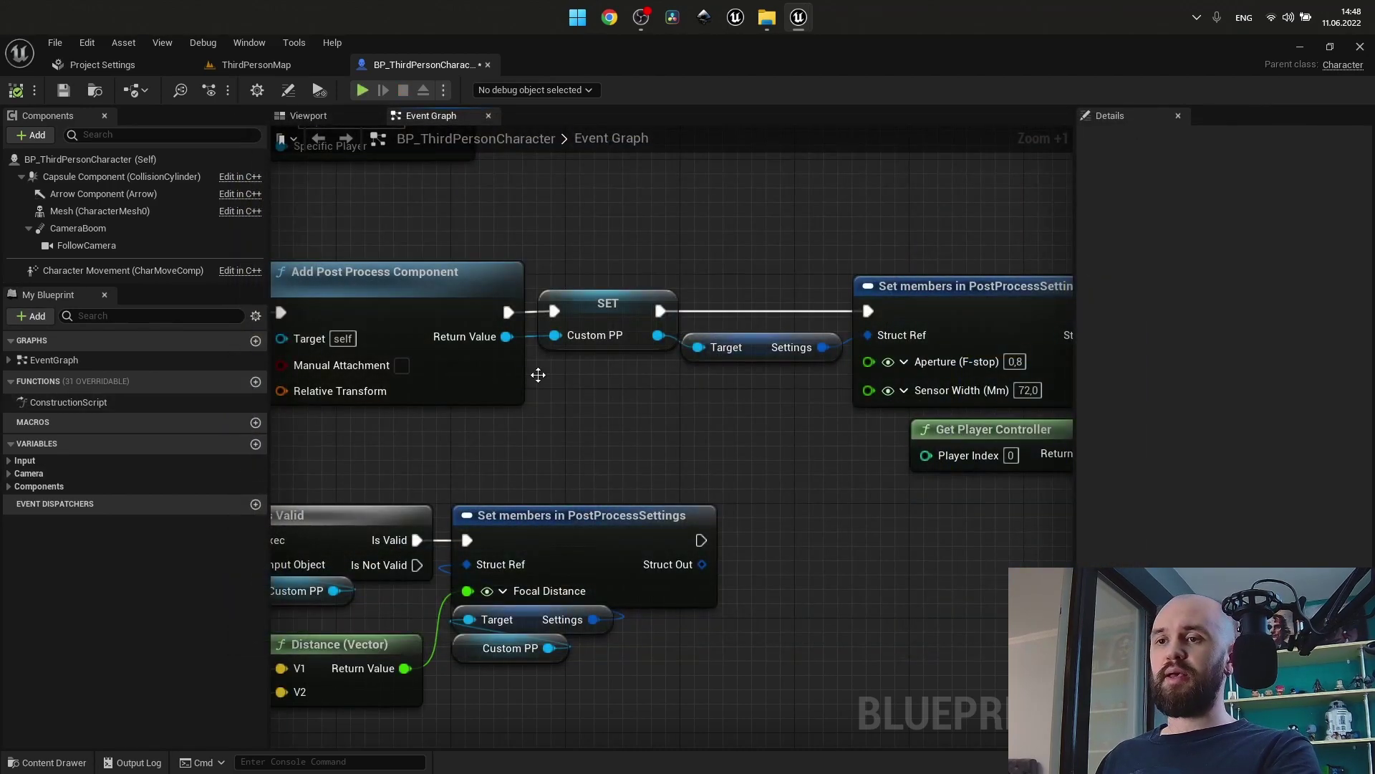
# Review the Set members in PostProcessSettings node and the r.Upscale.Panini.D 4 command node that follows it
pyautogui.scroll(-3, 663, 289)
pyautogui.scroll(3, 848, 429)
pyautogui.moveTo(904, 473); pyautogui.dragTo(702, 273)
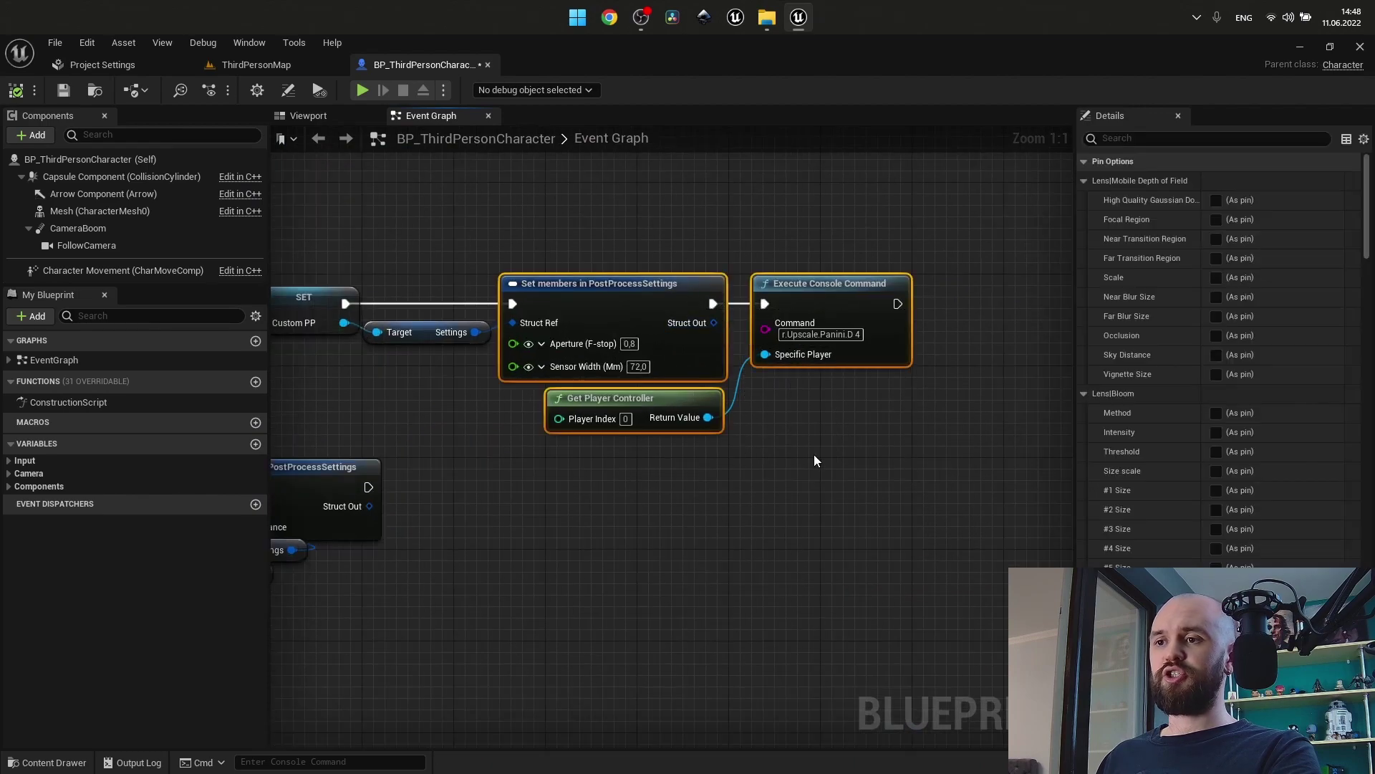
pyautogui.click(811, 454)
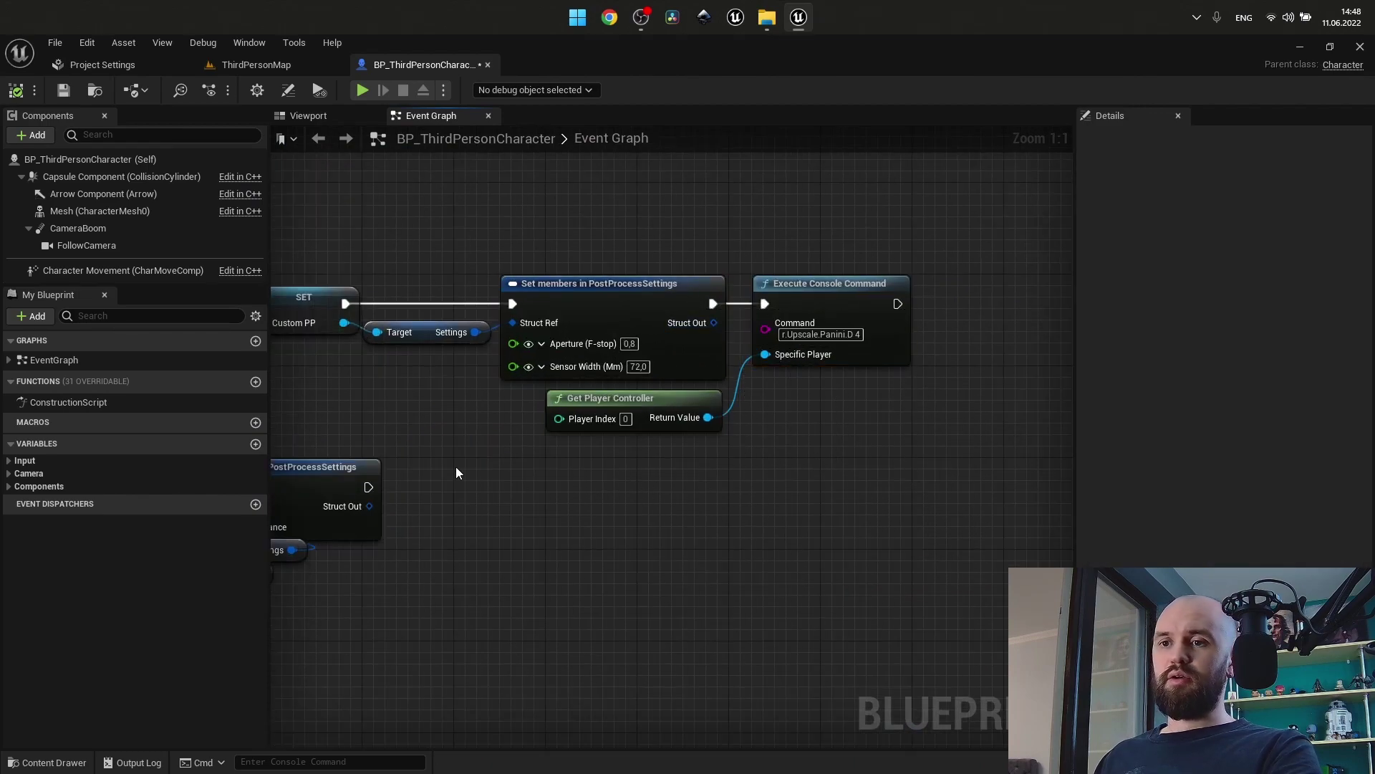
pyautogui.moveTo(455, 473); pyautogui.dragTo(849, 565, button='right')
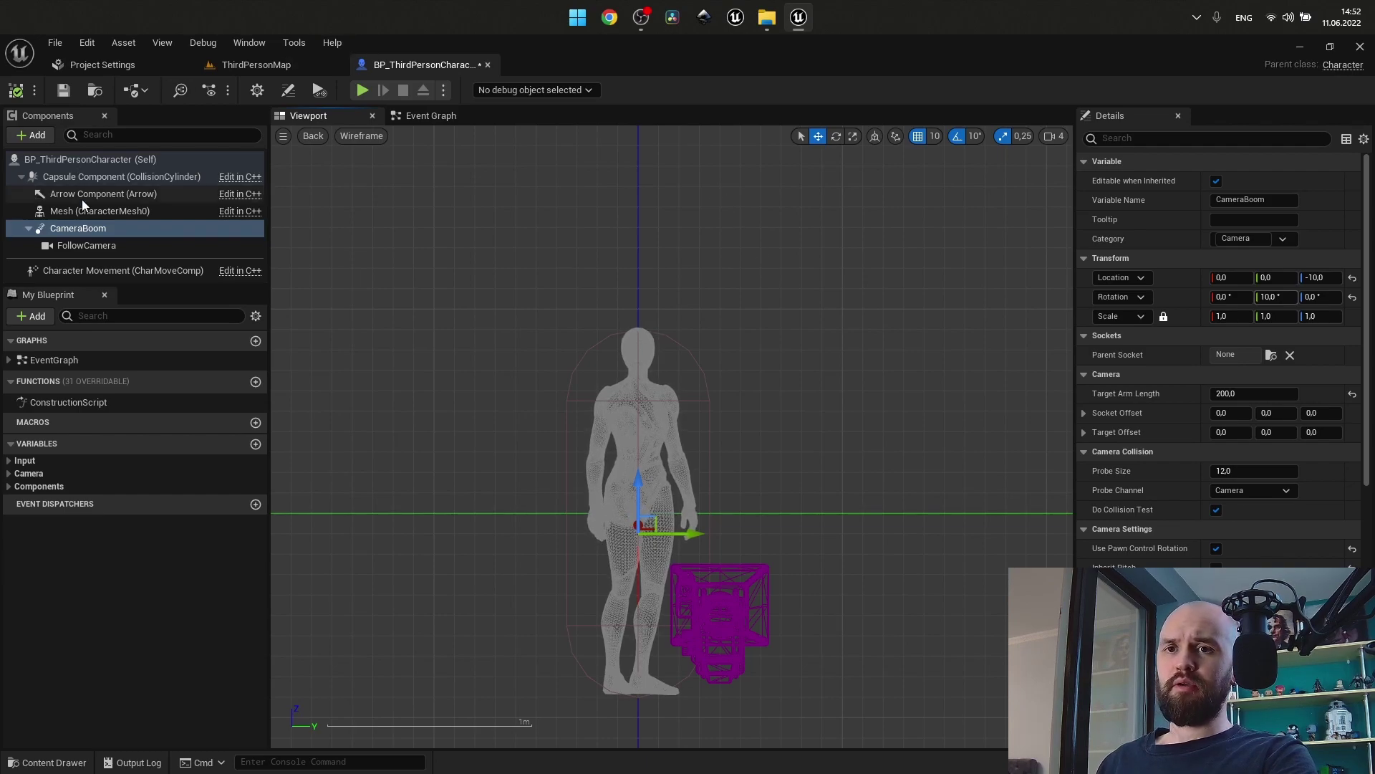
# Check the FollowCamera and CameraBoom settings for the low, offset camera and run the game preview with them
pyautogui.click(82, 247)
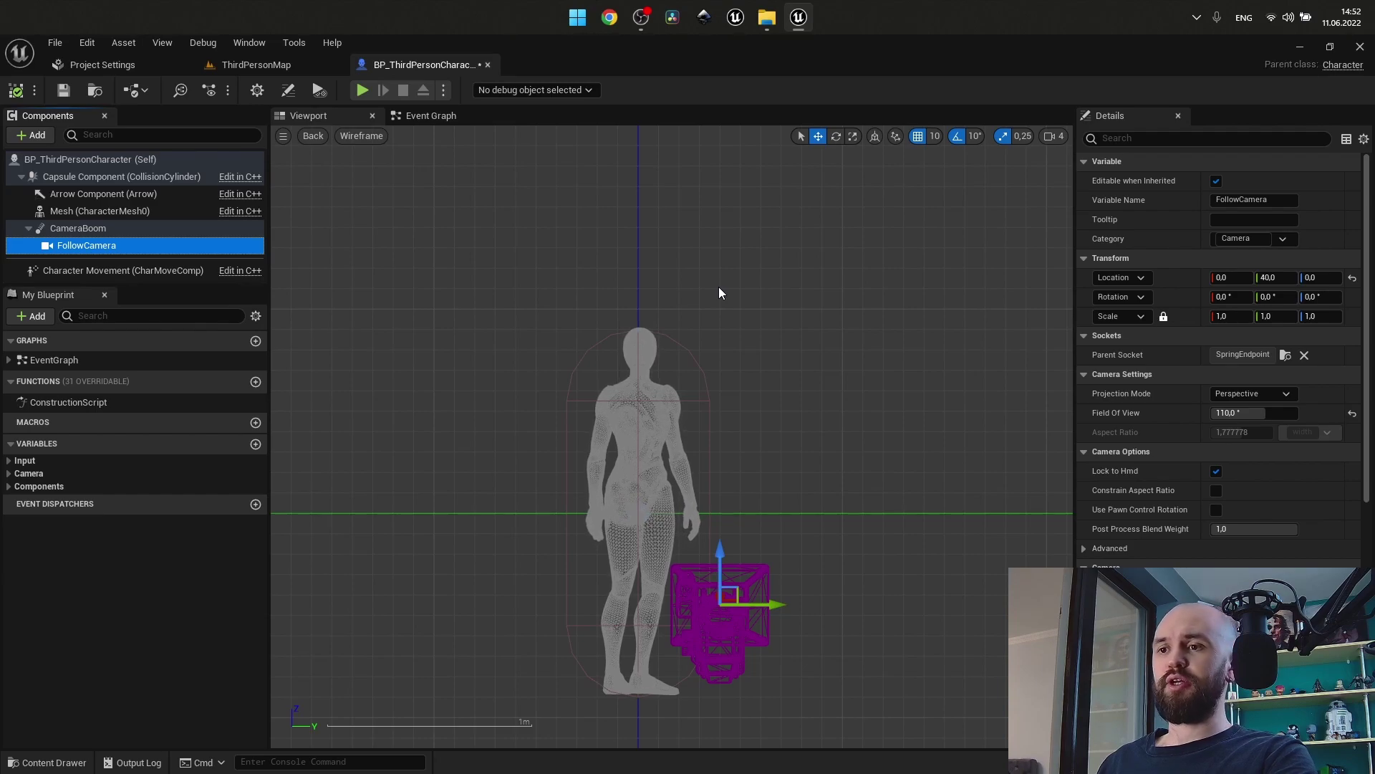
pyautogui.click(123, 228)
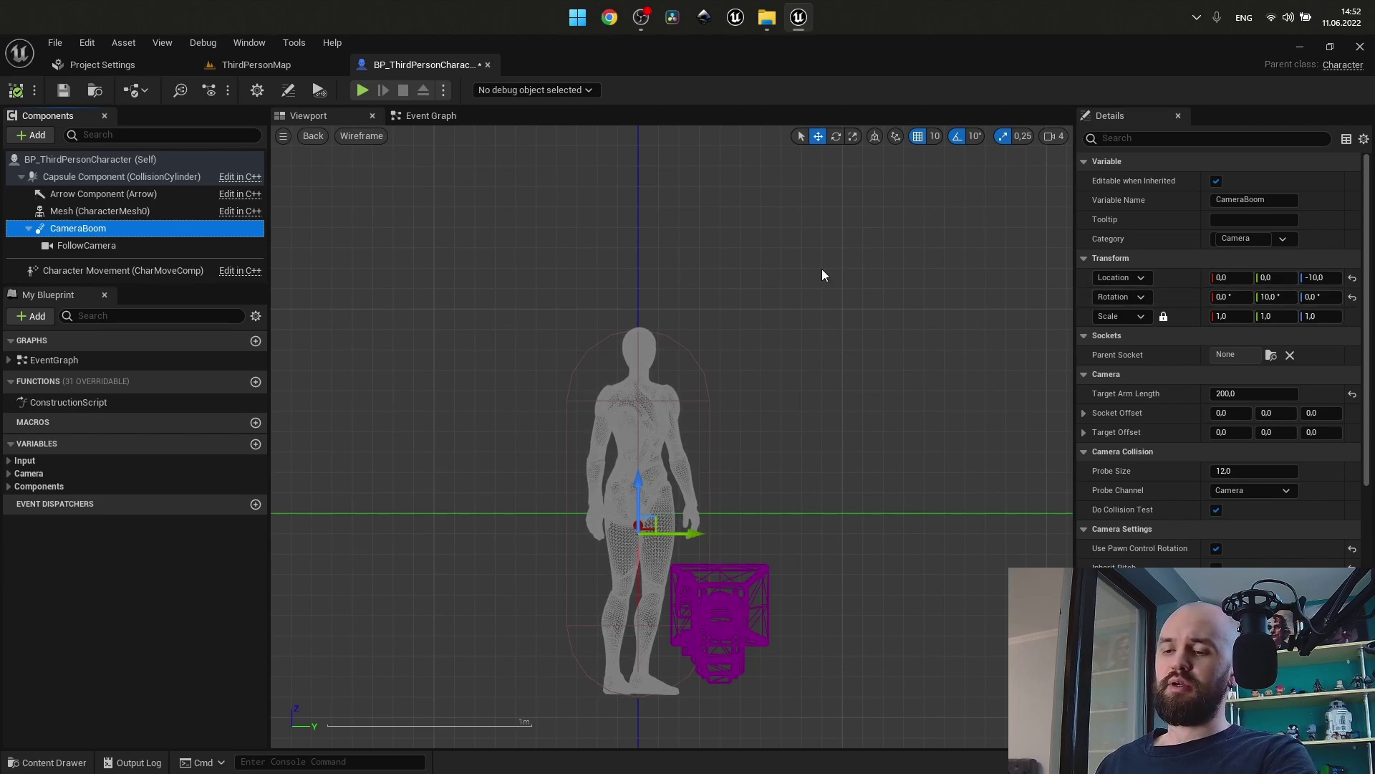
pyautogui.hotkey('alt', 'p')
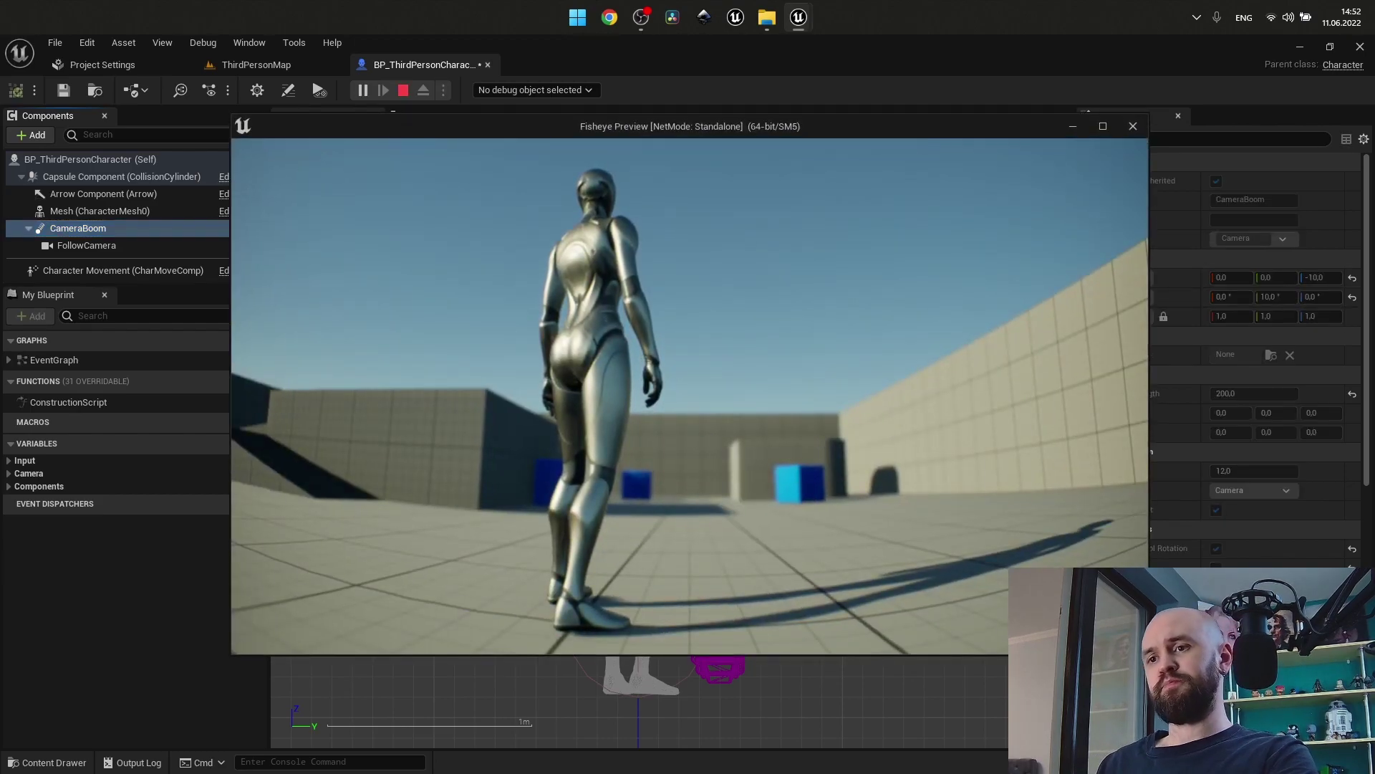